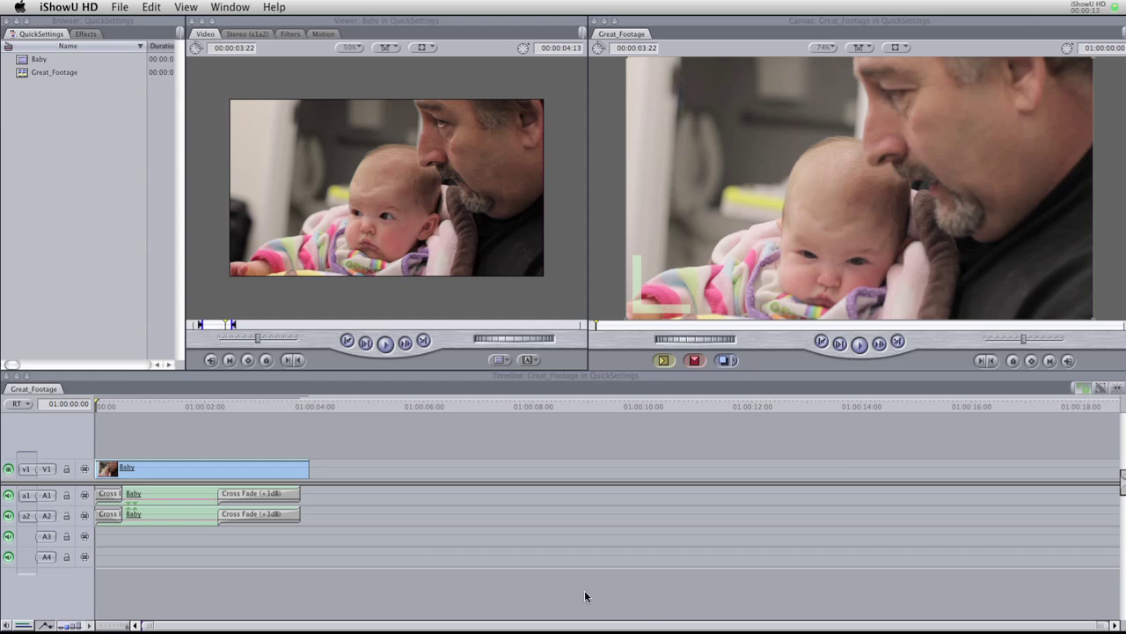
Step: Preview the opening frames of Great_Footage, ending at 01:00:02:02
{"action": "left_click", "coordinate": [142, 406]}
{"action": "left_click", "coordinate": [145, 406]}
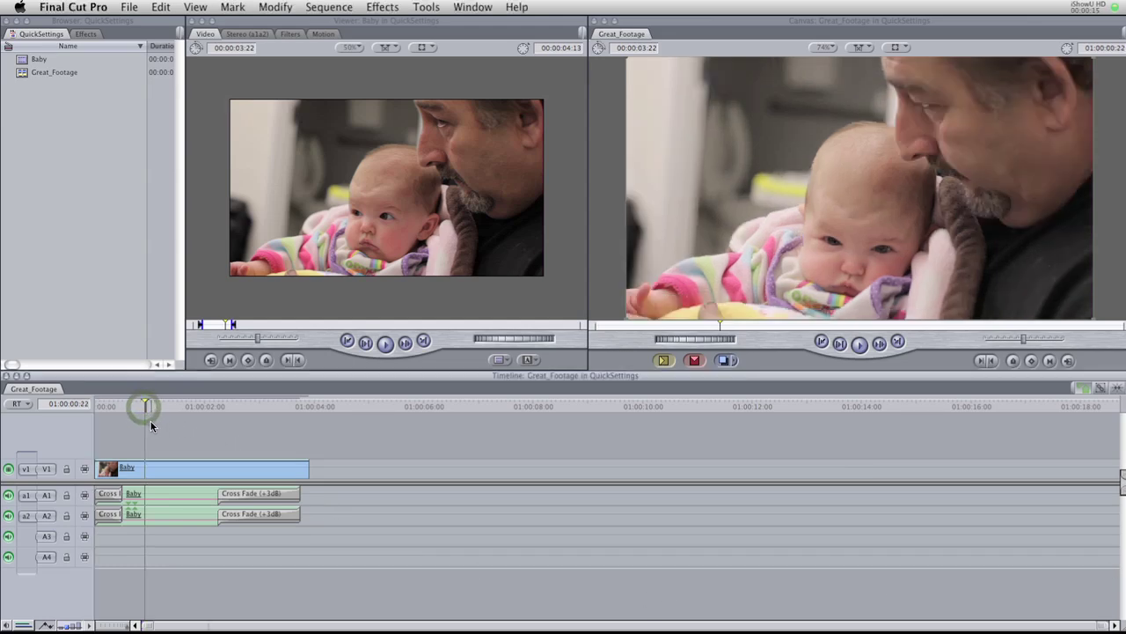
{"action": "key", "text": "Home"}
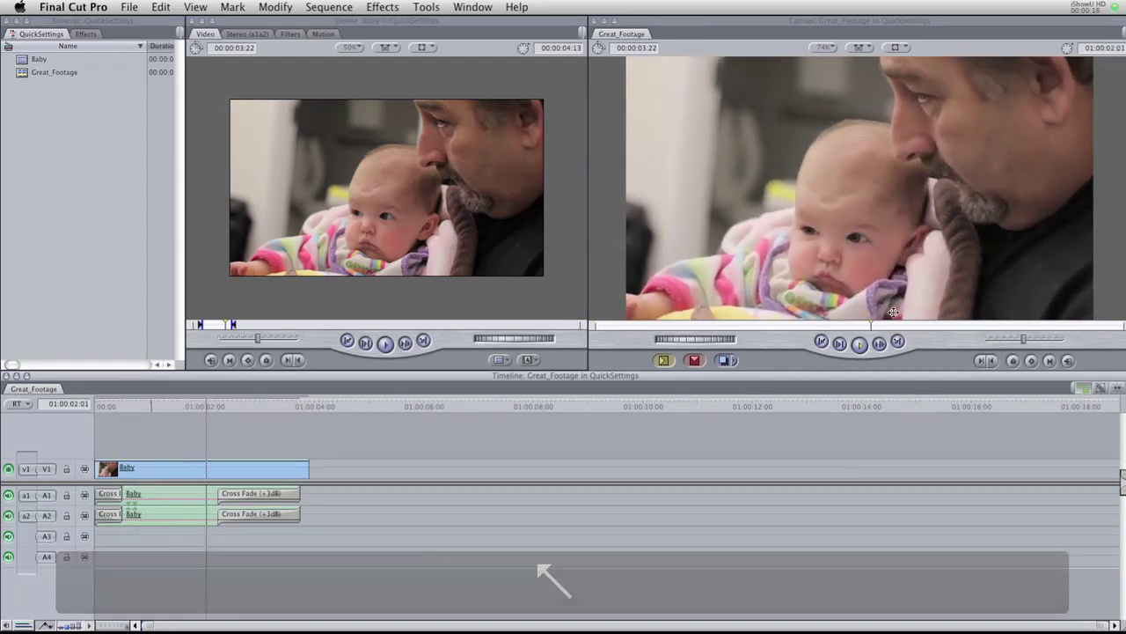
{"action": "left_click", "coordinate": [163, 406]}
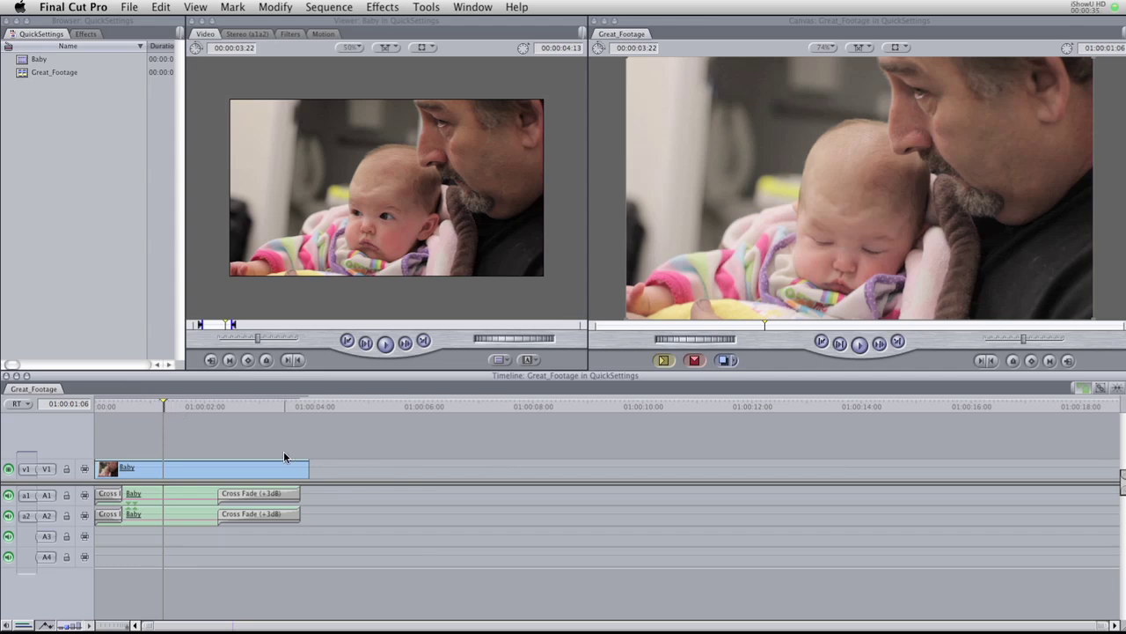
{"action": "left_click", "coordinate": [180, 408]}
{"action": "key", "text": "Home"}
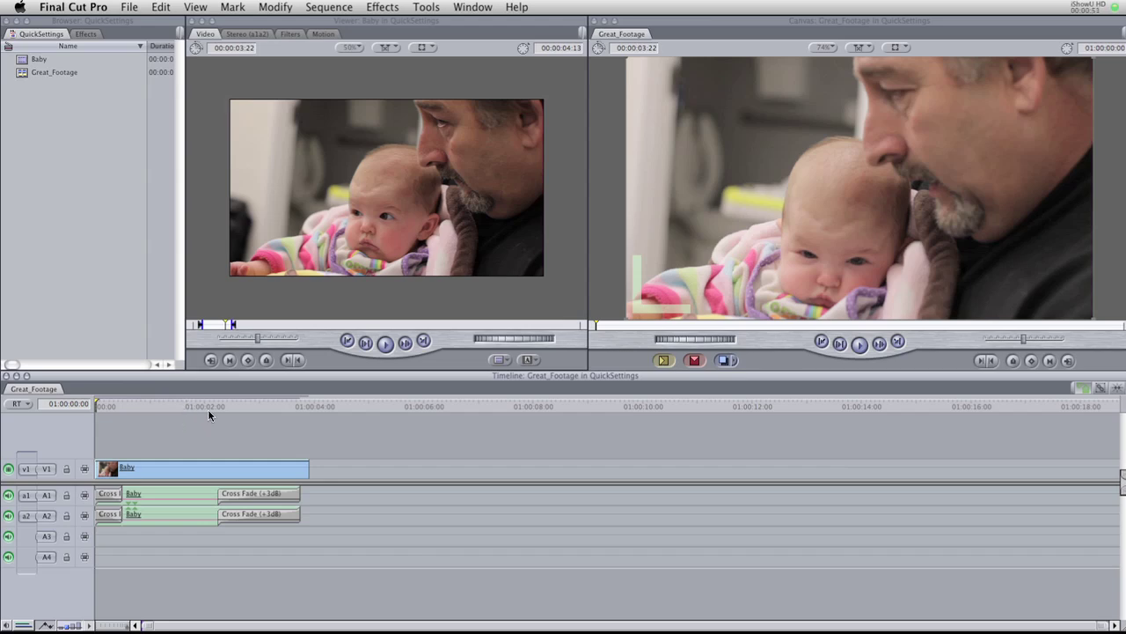
{"action": "left_click", "coordinate": [209, 406]}
Step: Create a new sequence in the Browser named New_Sequence
{"action": "right_click", "coordinate": [76, 130]}
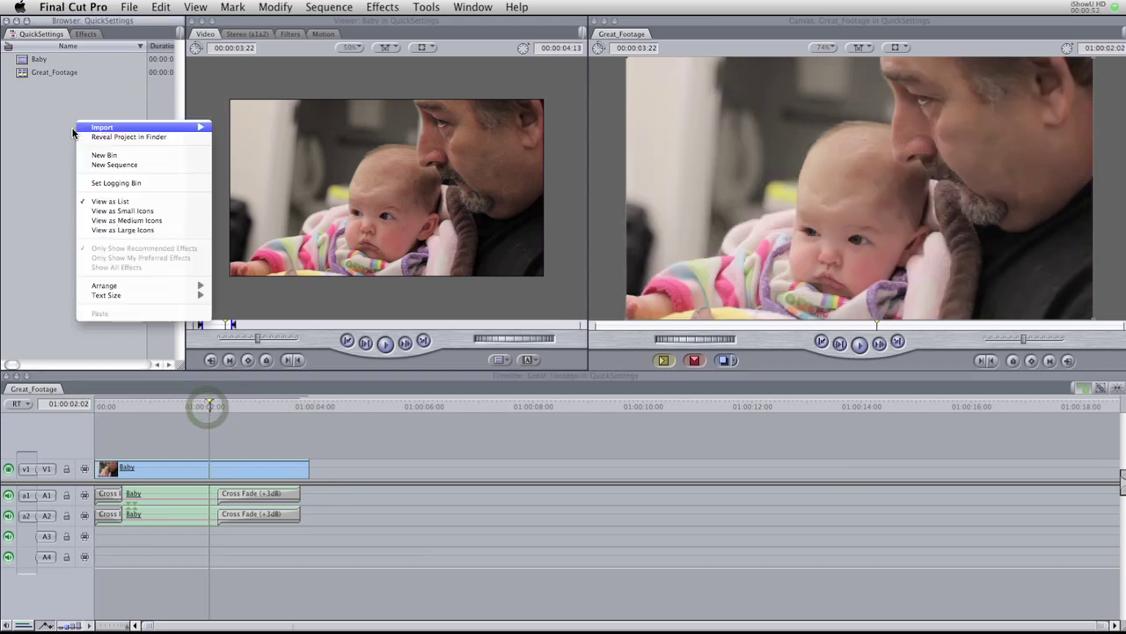
{"action": "left_click", "coordinate": [123, 165]}
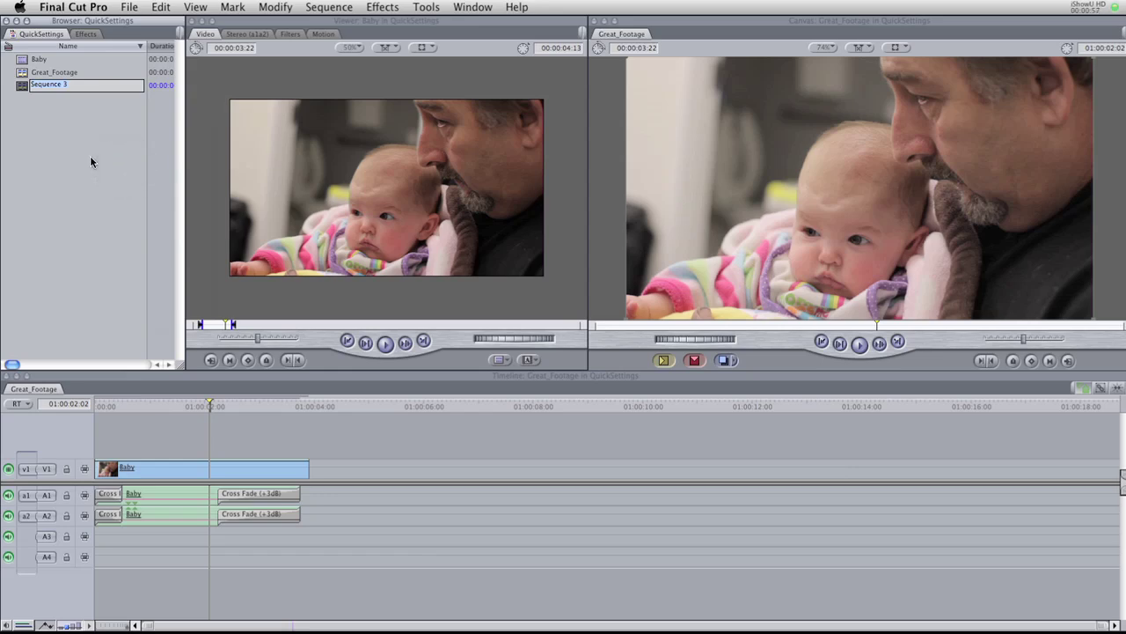
{"action": "type", "text": "New_Sequence"}
{"action": "key", "text": "Return"}
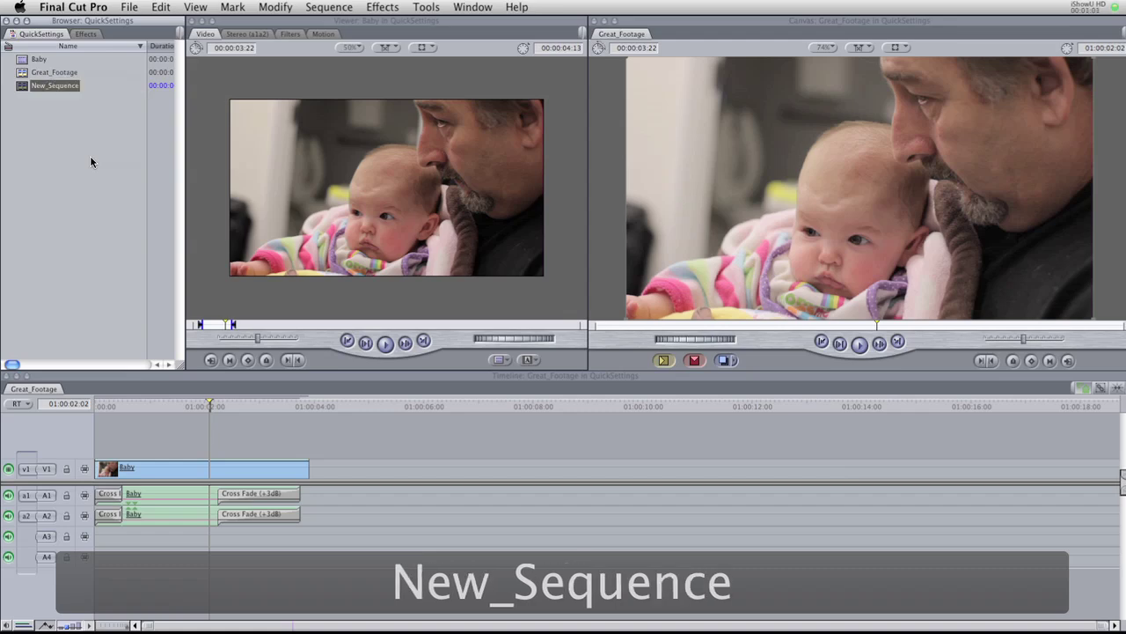
Step: Copy the Baby video and audio clips and paste them into New_Sequence
{"action": "left_click_drag", "start_coordinate": [374, 524], "coordinate": [101, 454]}
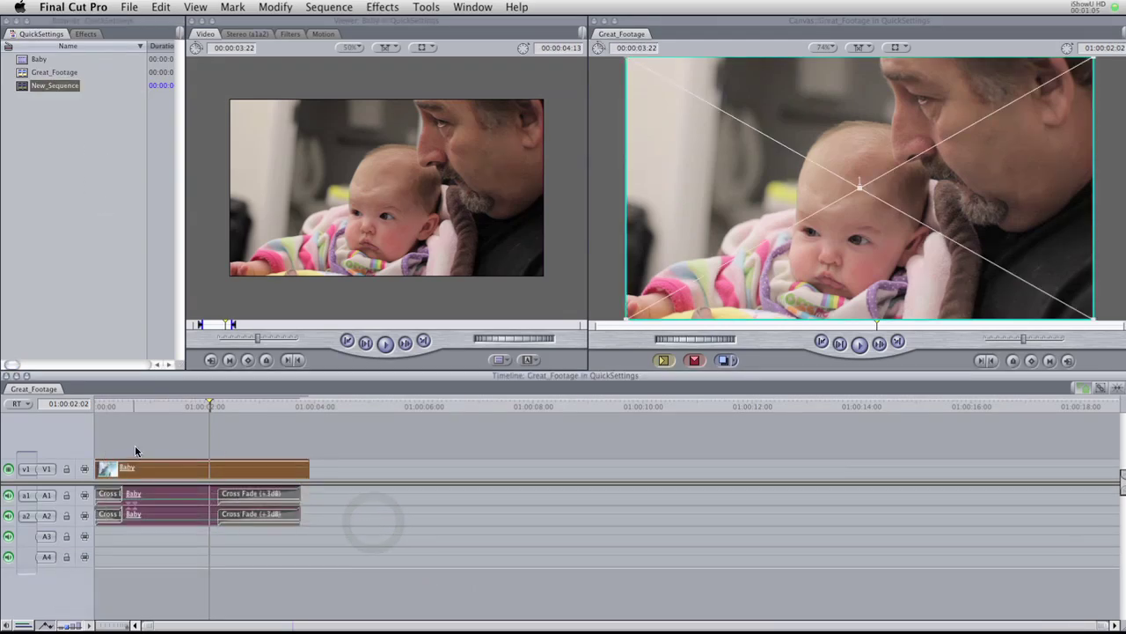
{"action": "key", "text": "super+c"}
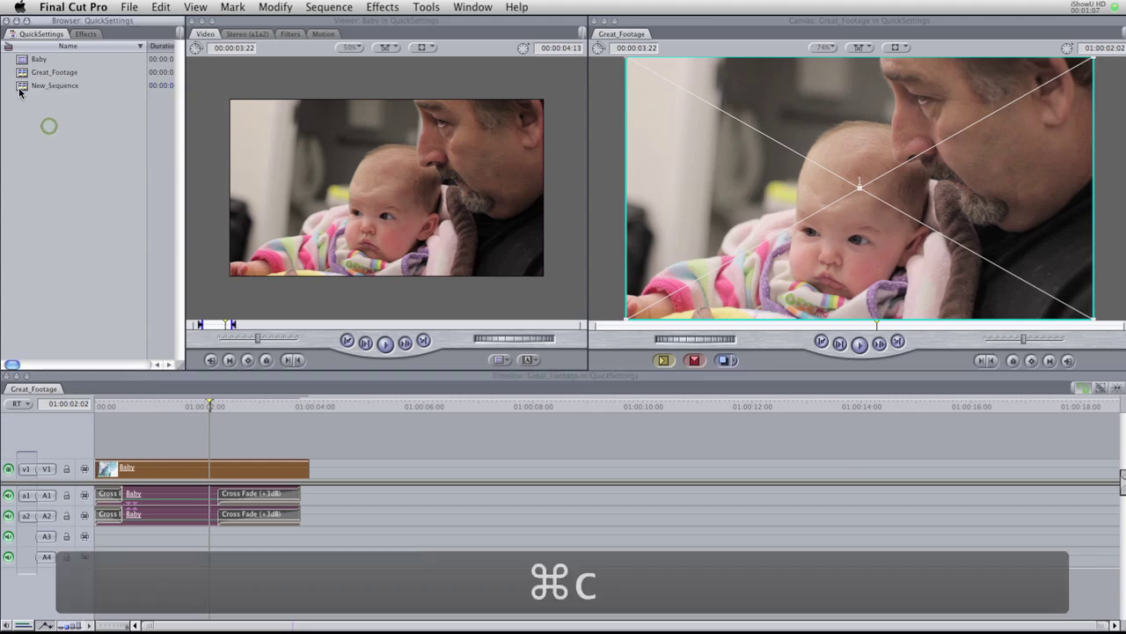
{"action": "double_click", "coordinate": [22, 85]}
{"action": "key", "text": "super+v"}
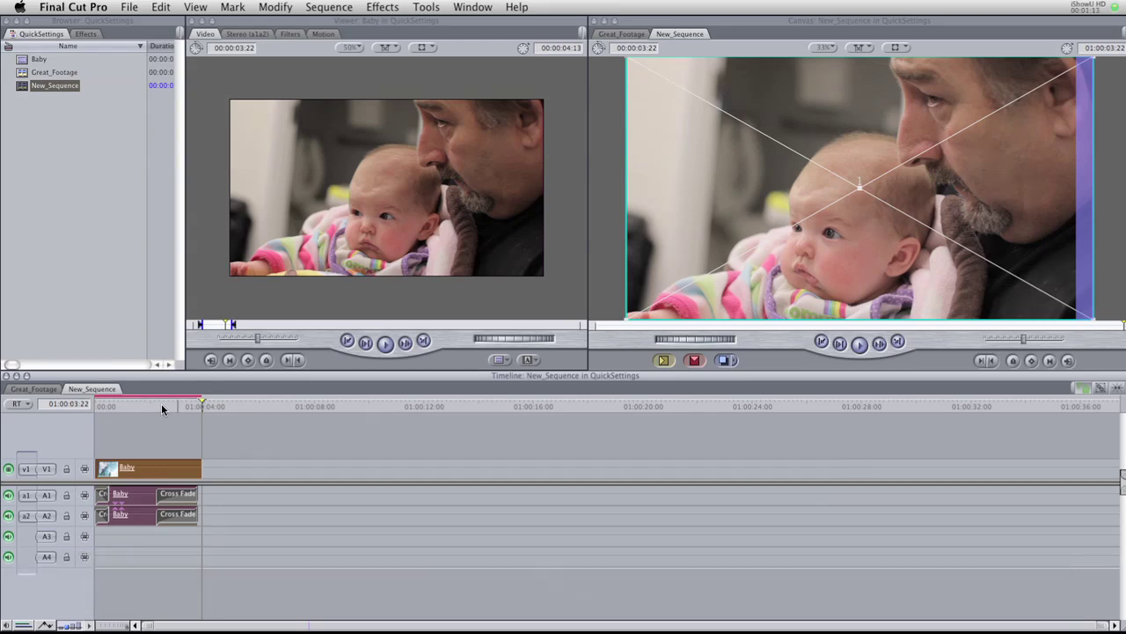
{"action": "left_click", "coordinate": [40, 388]}
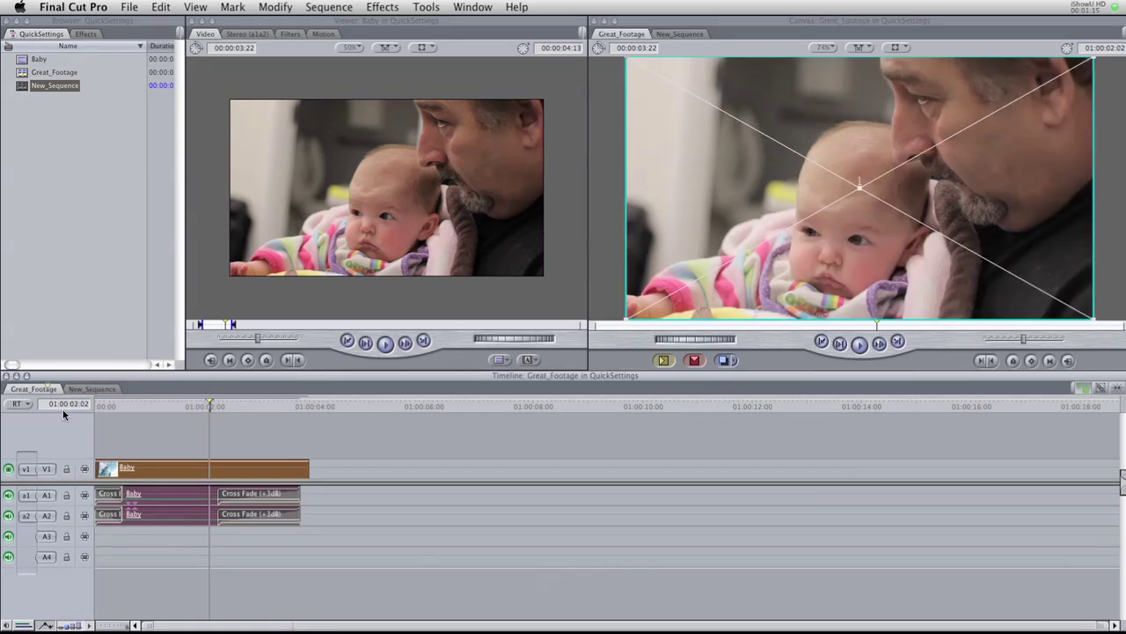
{"action": "left_click", "coordinate": [92, 388]}
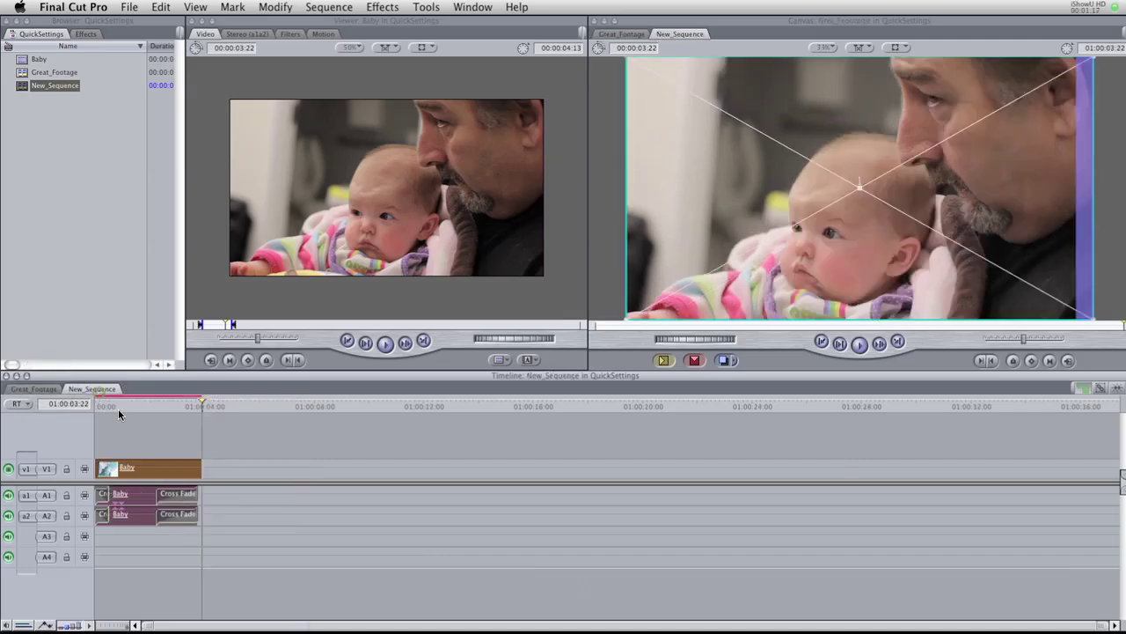
{"action": "left_click_drag", "start_coordinate": [127, 413], "coordinate": [215, 403]}
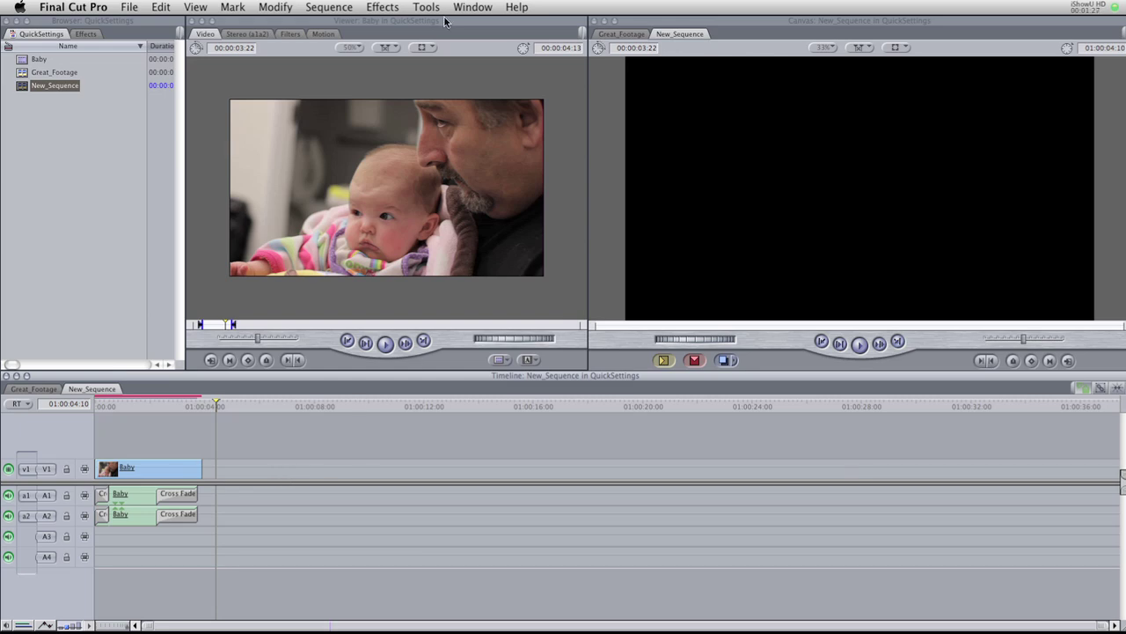
{"action": "left_click", "coordinate": [330, 7]}
{"action": "left_click", "coordinate": [354, 76]}
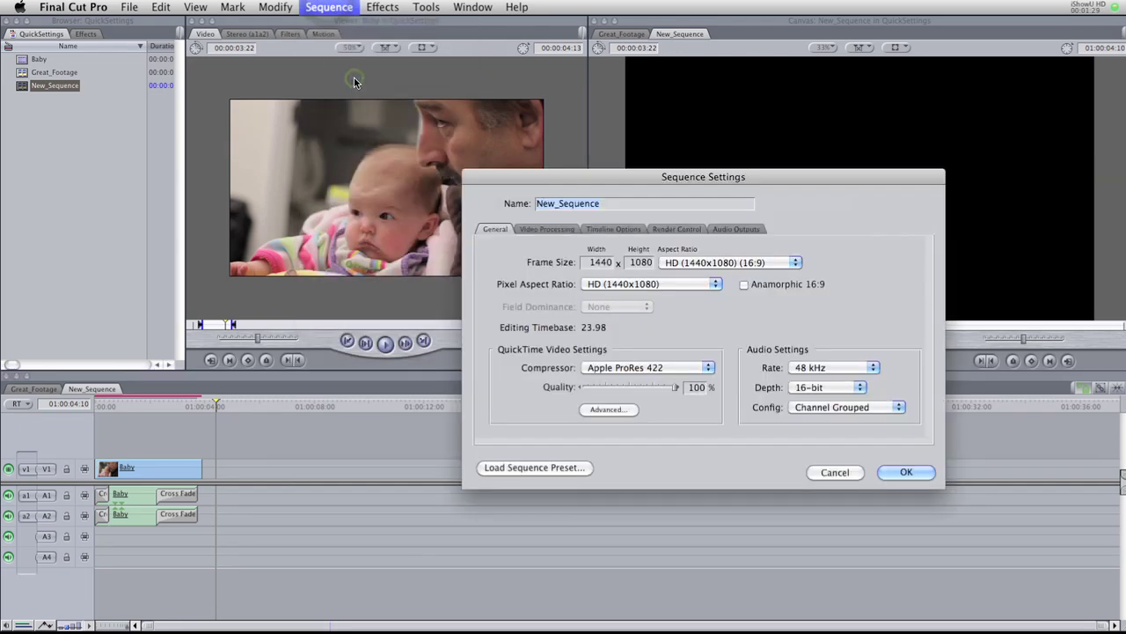
{"action": "left_click_drag", "start_coordinate": [630, 174], "coordinate": [486, 135]}
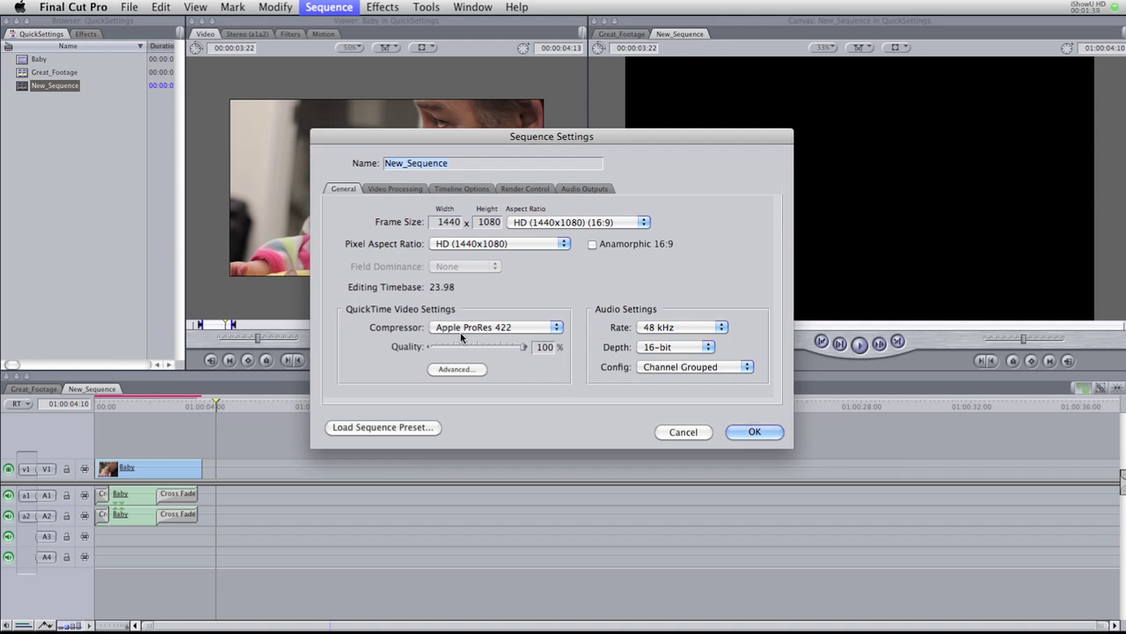
{"action": "left_click", "coordinate": [747, 440]}
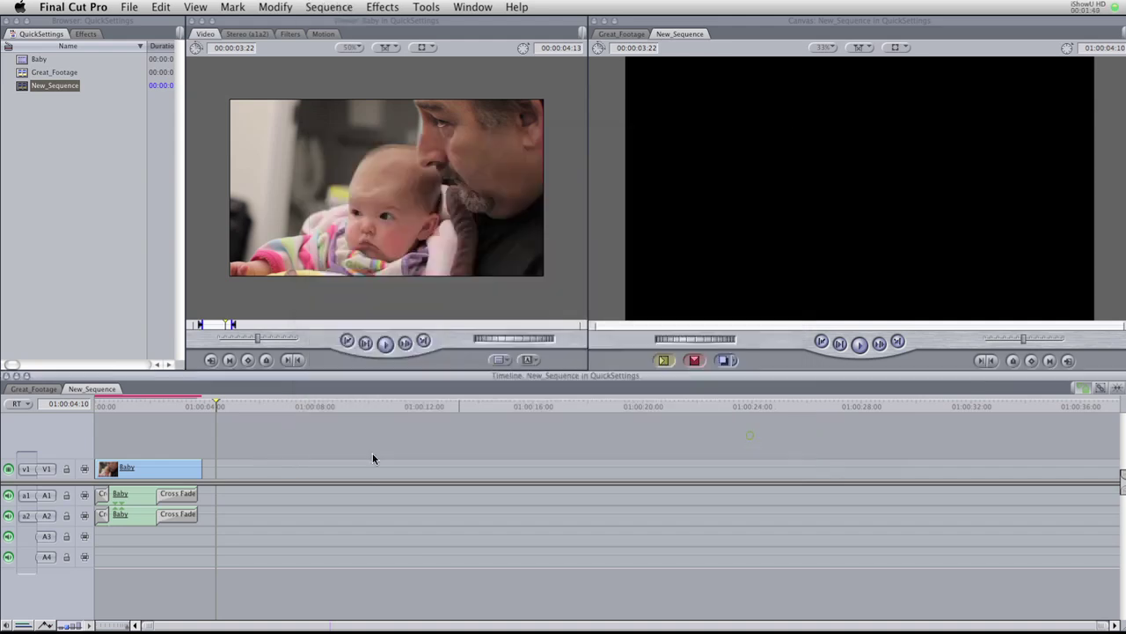
{"action": "left_click", "coordinate": [34, 388]}
{"action": "left_click", "coordinate": [269, 408]}
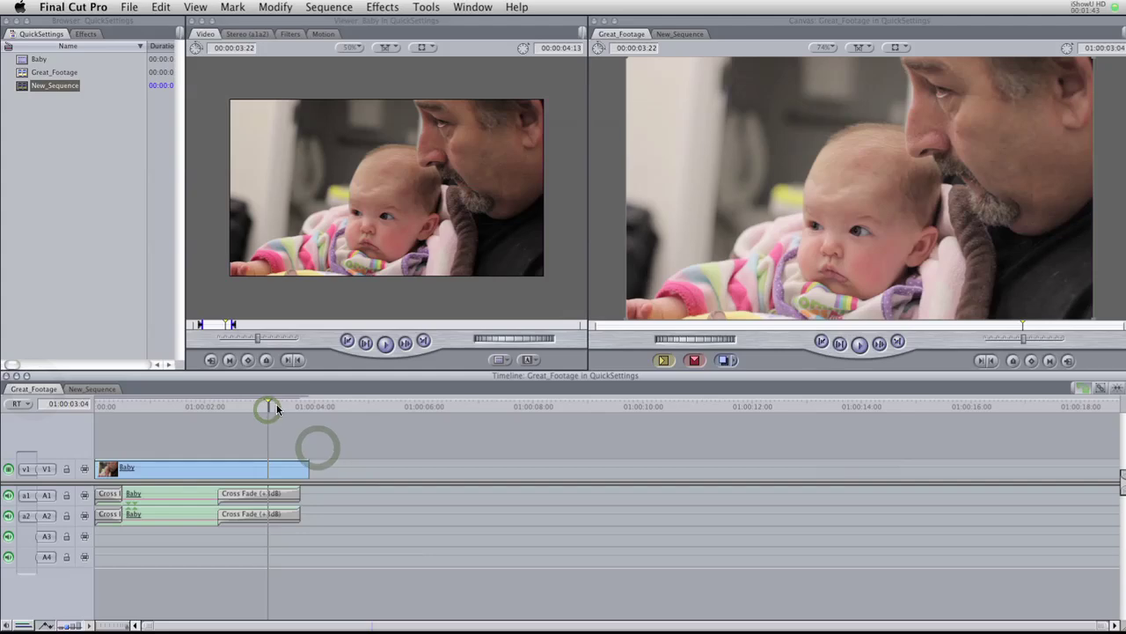
{"action": "left_click", "coordinate": [339, 7]}
{"action": "left_click", "coordinate": [344, 75]}
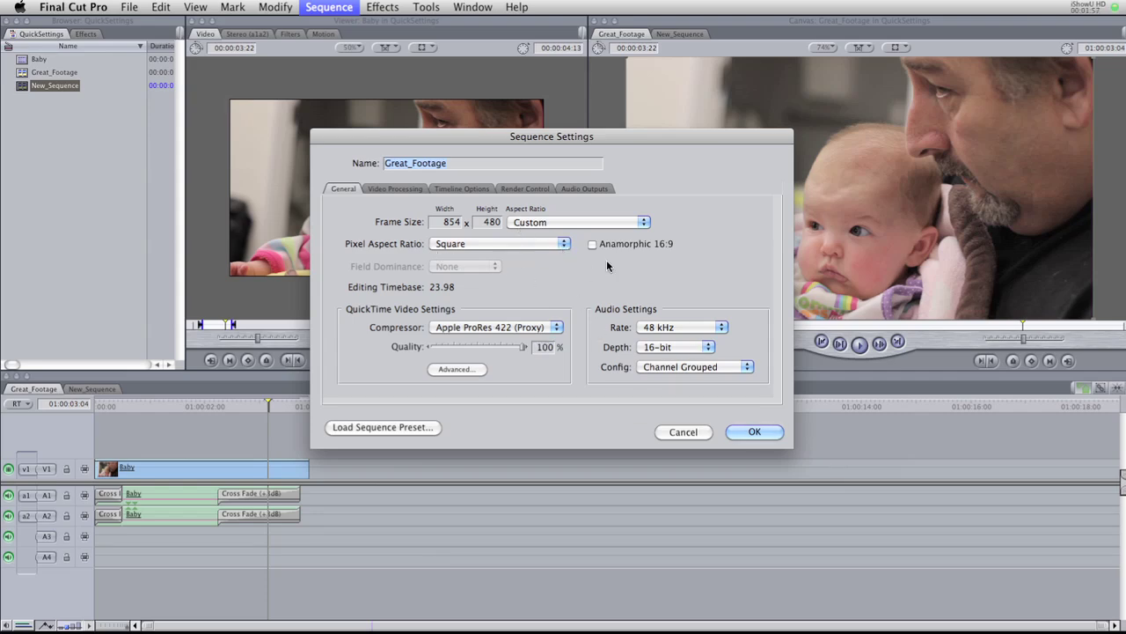
{"action": "left_click", "coordinate": [735, 433]}
{"action": "left_click", "coordinate": [97, 390]}
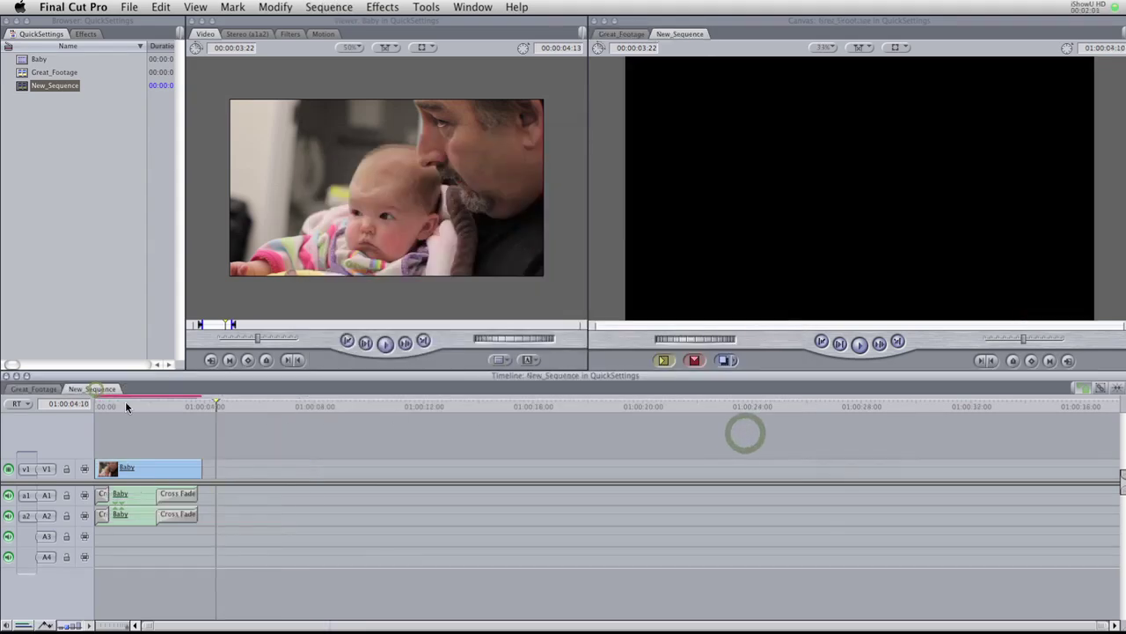
{"action": "left_click", "coordinate": [126, 404]}
{"action": "key", "text": "Home"}
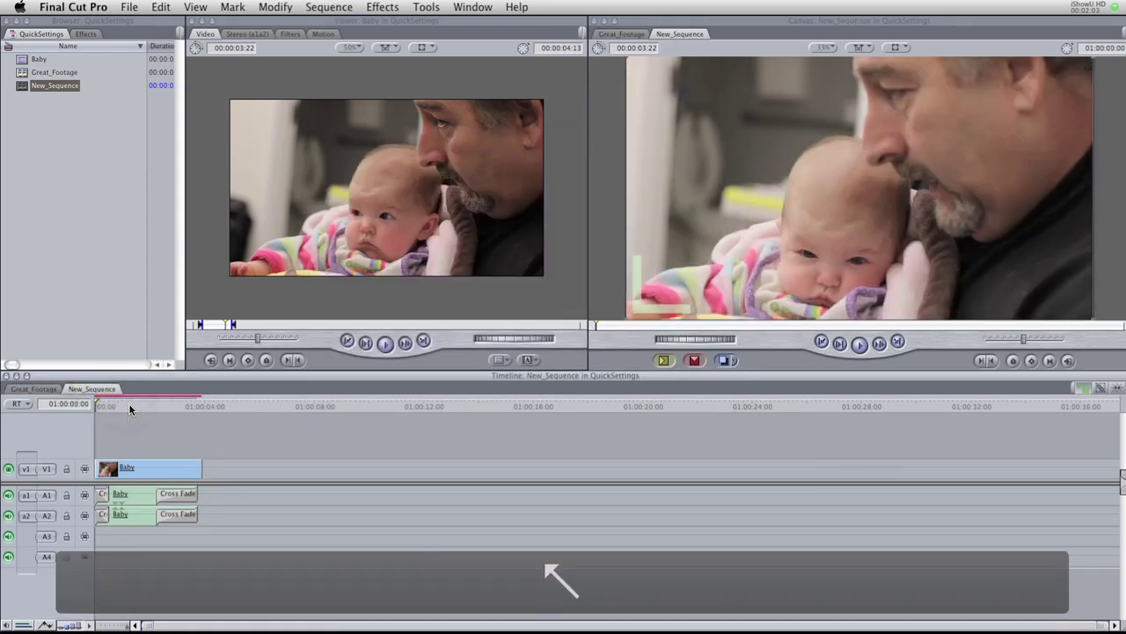
{"action": "left_click_drag", "start_coordinate": [102, 450], "coordinate": [231, 529]}
{"action": "key", "text": "super+r"}
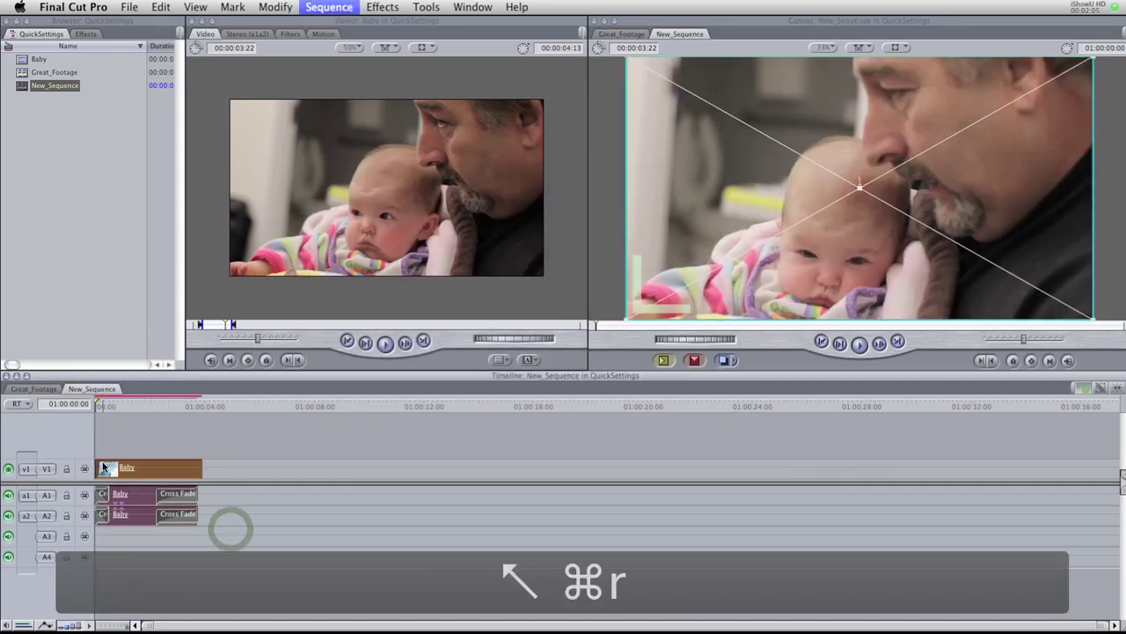
{"action": "left_click", "coordinate": [819, 228]}
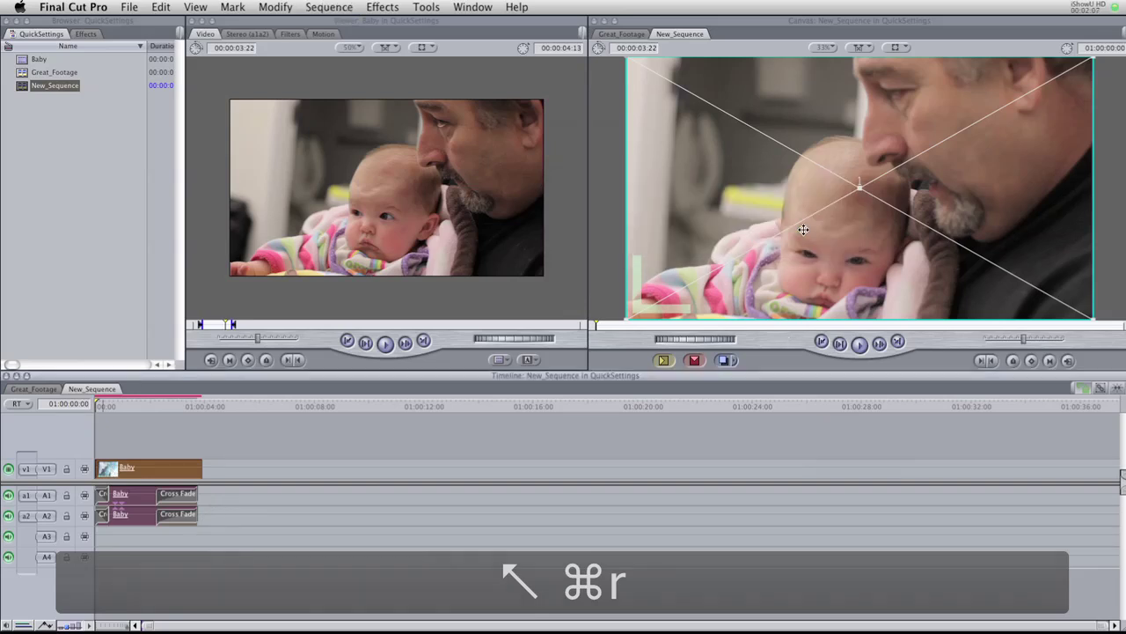
{"action": "left_click", "coordinate": [207, 405]}
{"action": "left_click", "coordinate": [233, 450]}
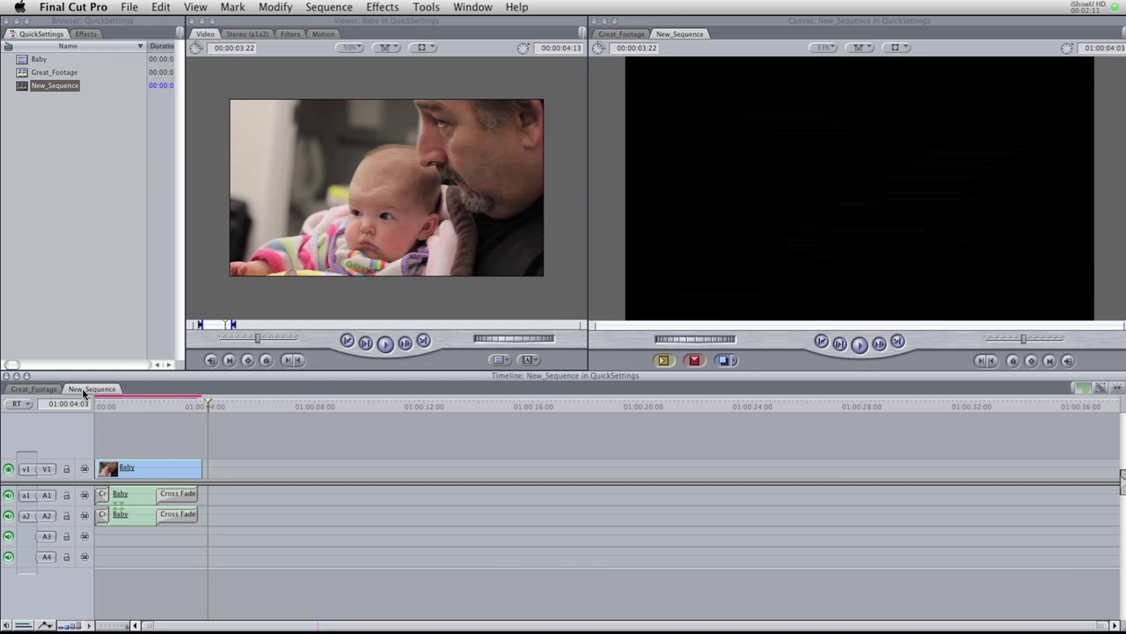
{"action": "left_click", "coordinate": [33, 388]}
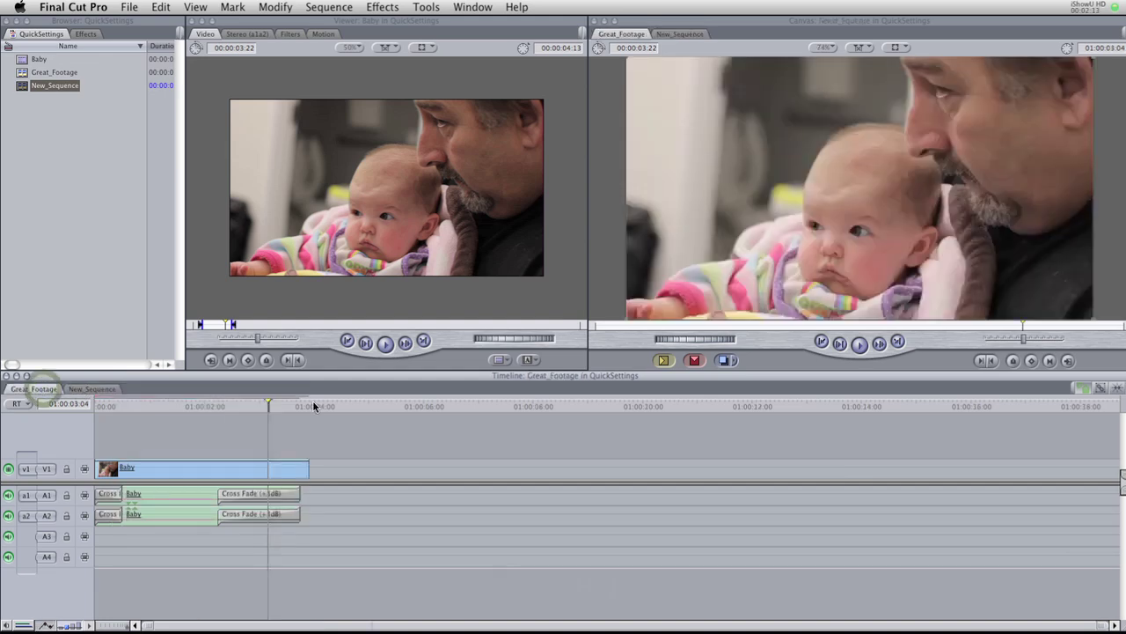
{"action": "left_click", "coordinate": [92, 388]}
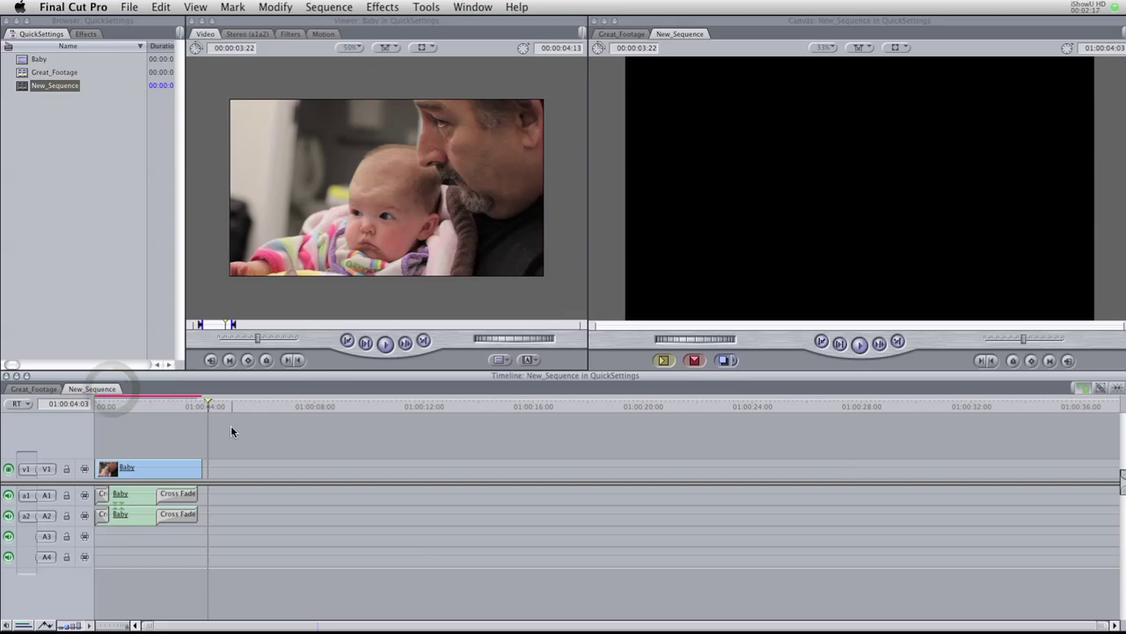
Step: Review New_Sequence's 1440x1080 ProRes 422 settings on the video processing, timeline, render and audio pages
{"action": "left_click", "coordinate": [340, 8]}
{"action": "left_click", "coordinate": [348, 77]}
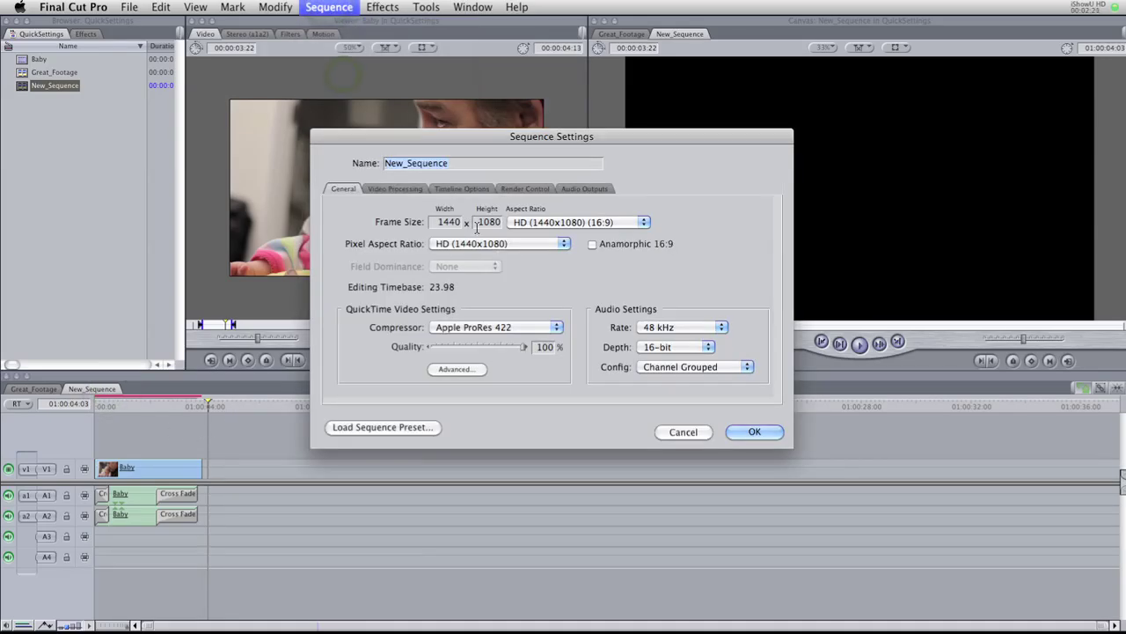
{"action": "left_click", "coordinate": [403, 187]}
{"action": "left_click", "coordinate": [460, 188]}
{"action": "left_click", "coordinate": [526, 189]}
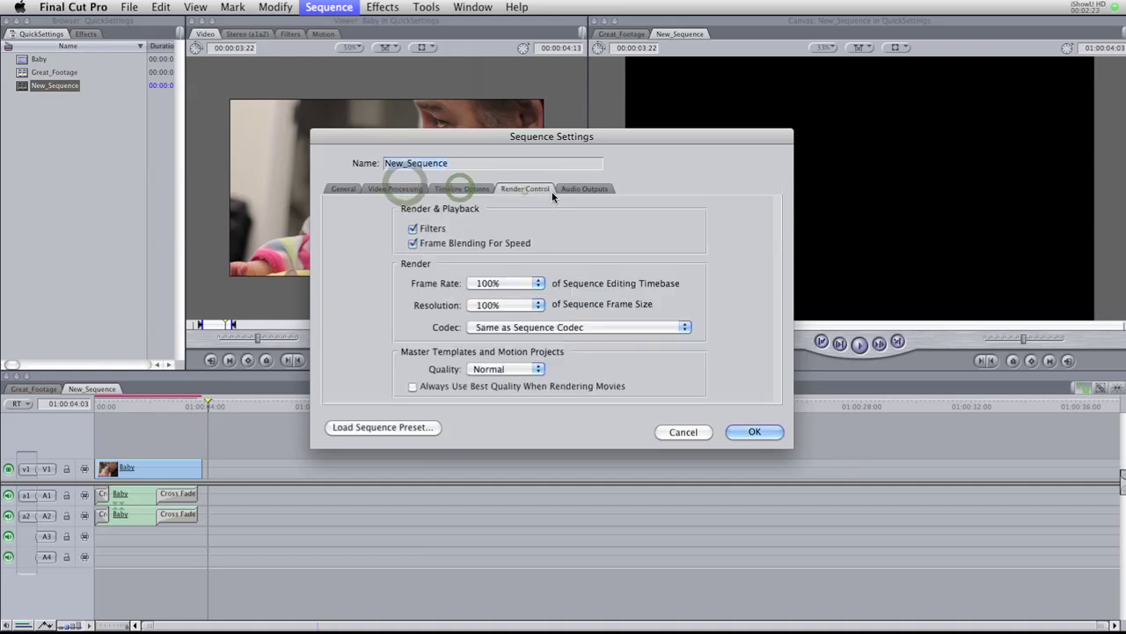
{"action": "left_click", "coordinate": [574, 186]}
Step: Return to the General page, close the settings, and show the Great_Footage sequence
{"action": "left_click", "coordinate": [345, 188]}
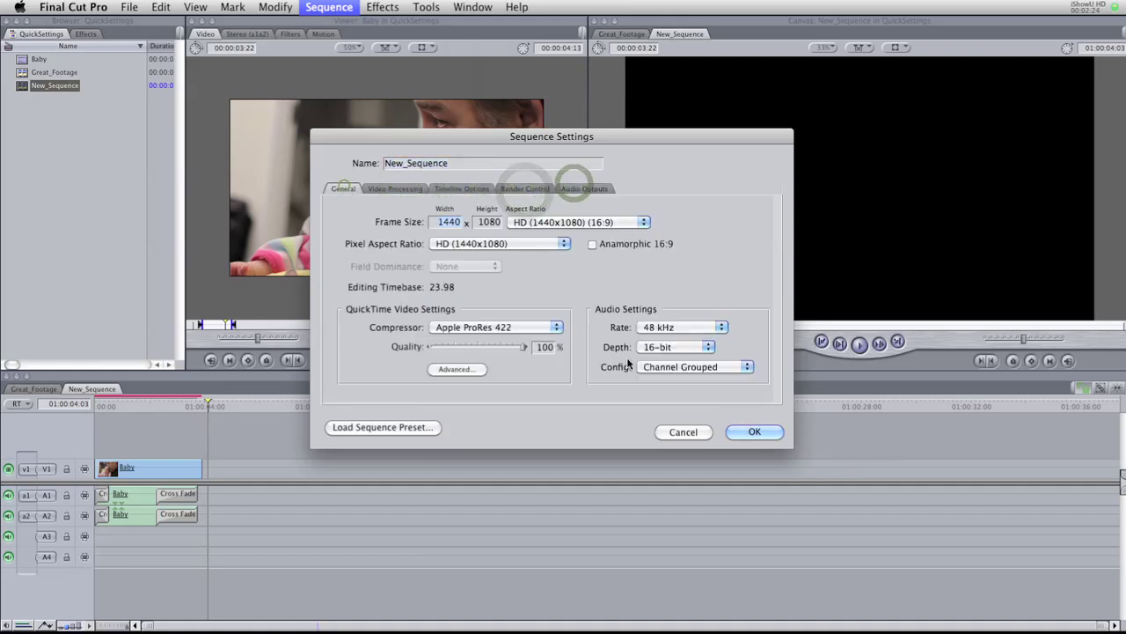
{"action": "left_click", "coordinate": [730, 430]}
{"action": "left_click", "coordinate": [58, 391]}
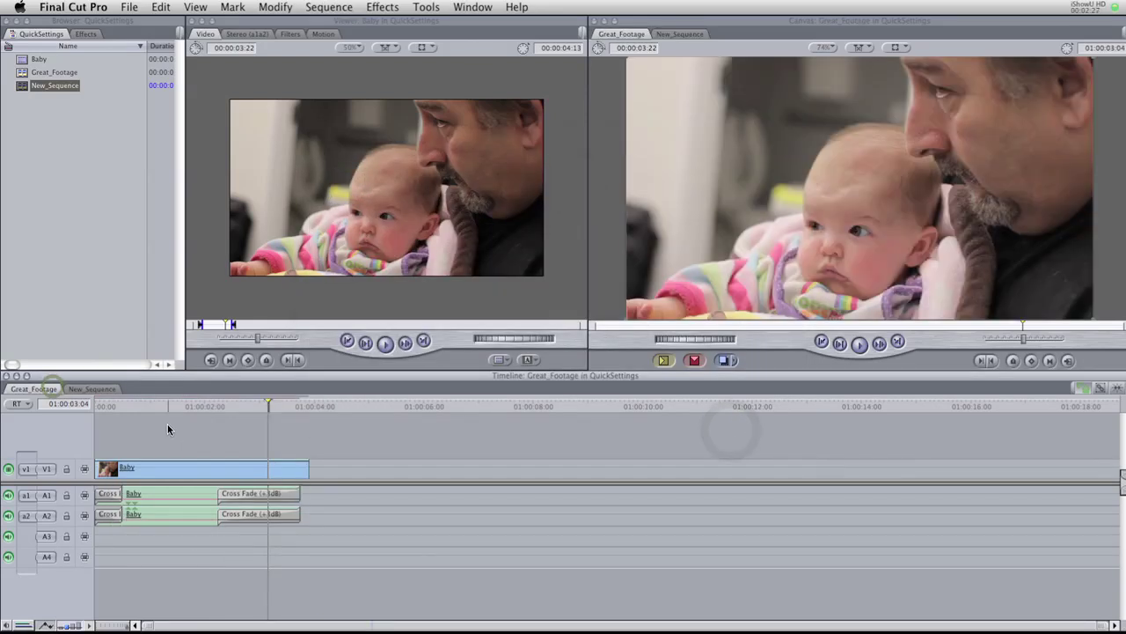
Step: Delete the New_Sequence item from the Browser
{"action": "left_click", "coordinate": [80, 164]}
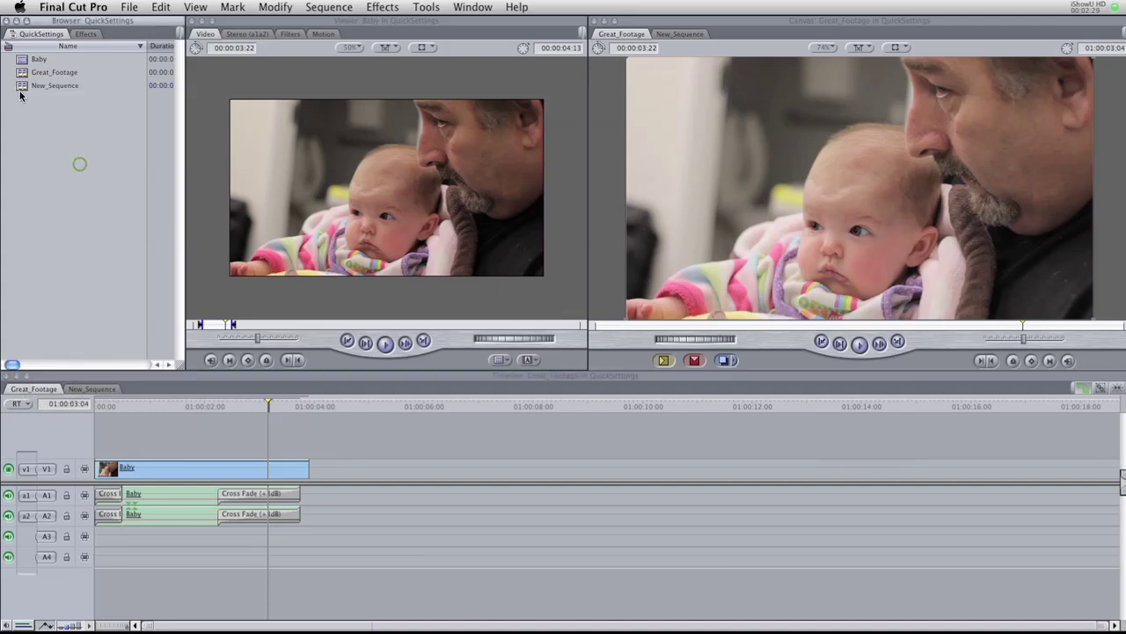
{"action": "left_click", "coordinate": [22, 89]}
{"action": "key", "text": "Delete"}
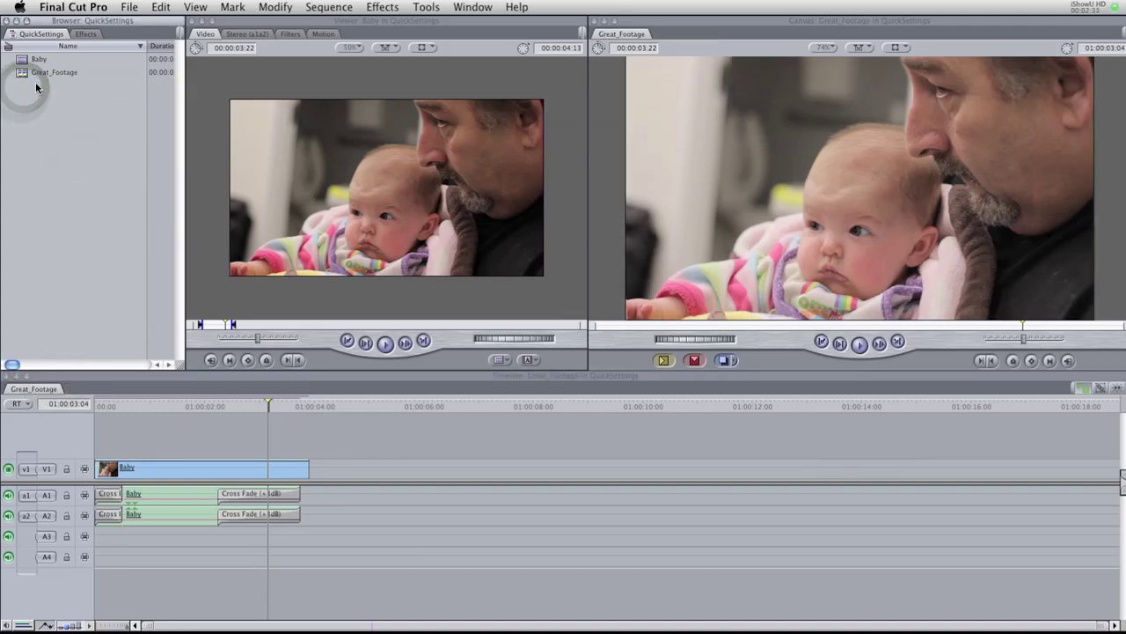
Step: Create a new sequence named Awesome_Quick_Tip in the Browser
{"action": "right_click", "coordinate": [29, 88]}
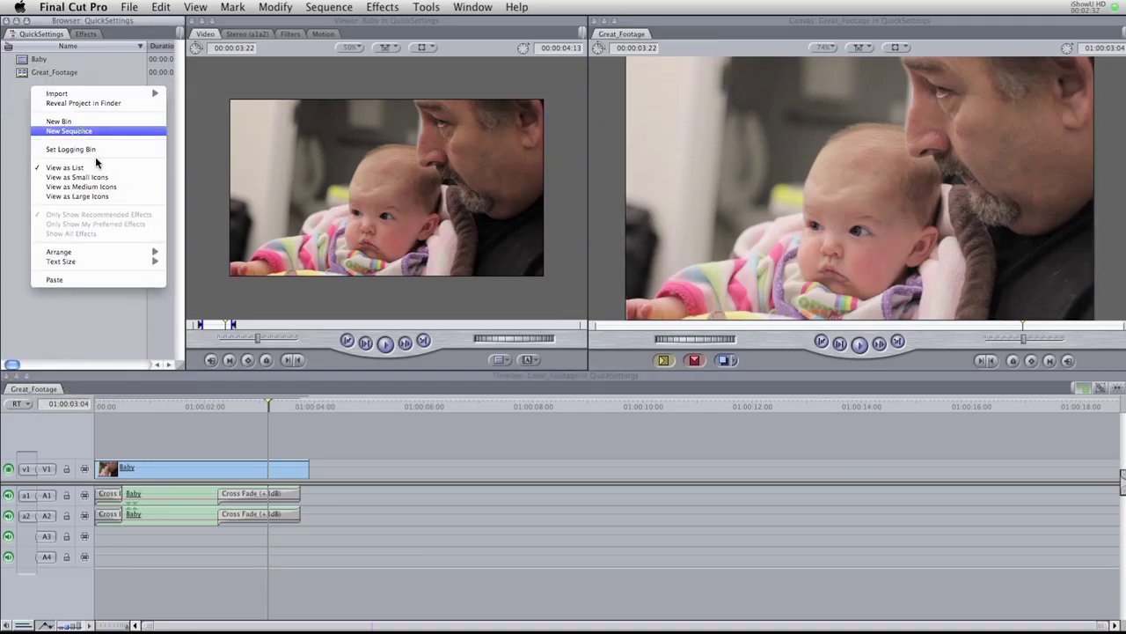
{"action": "left_click", "coordinate": [81, 132]}
{"action": "type", "text": "Aw"}
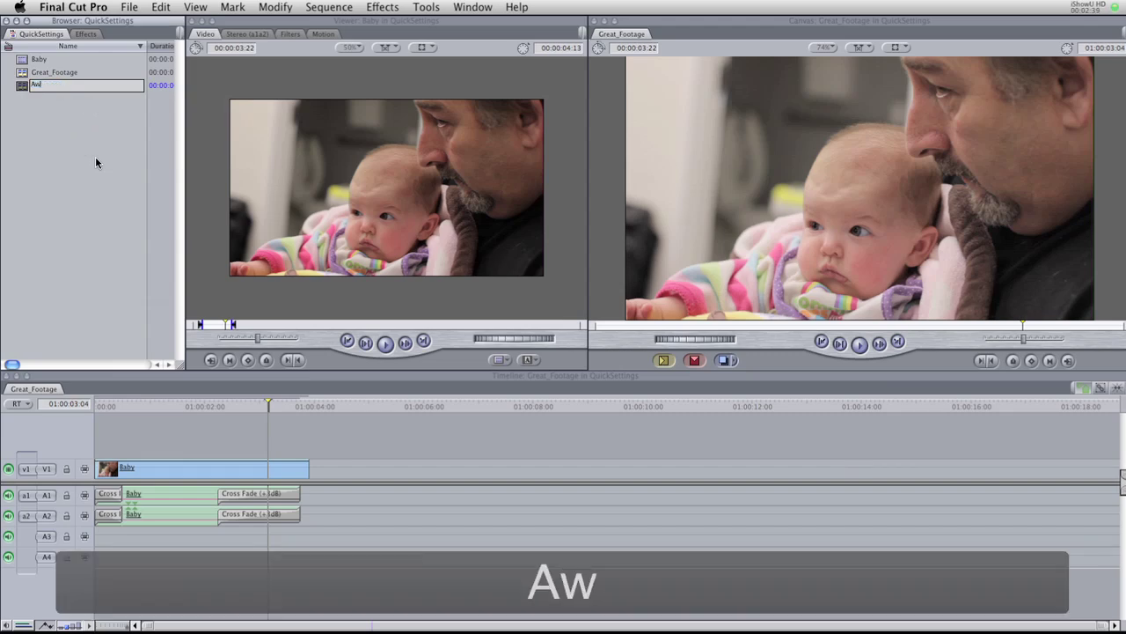
{"action": "type", "text": "esome"}
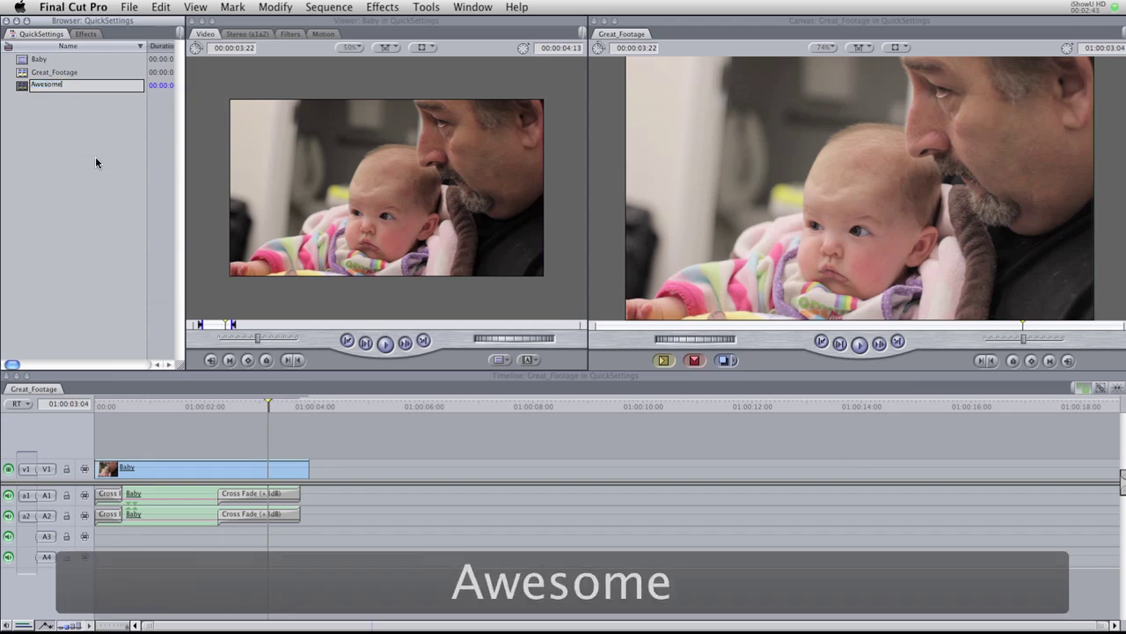
{"action": "type", "text": "_Qui"}
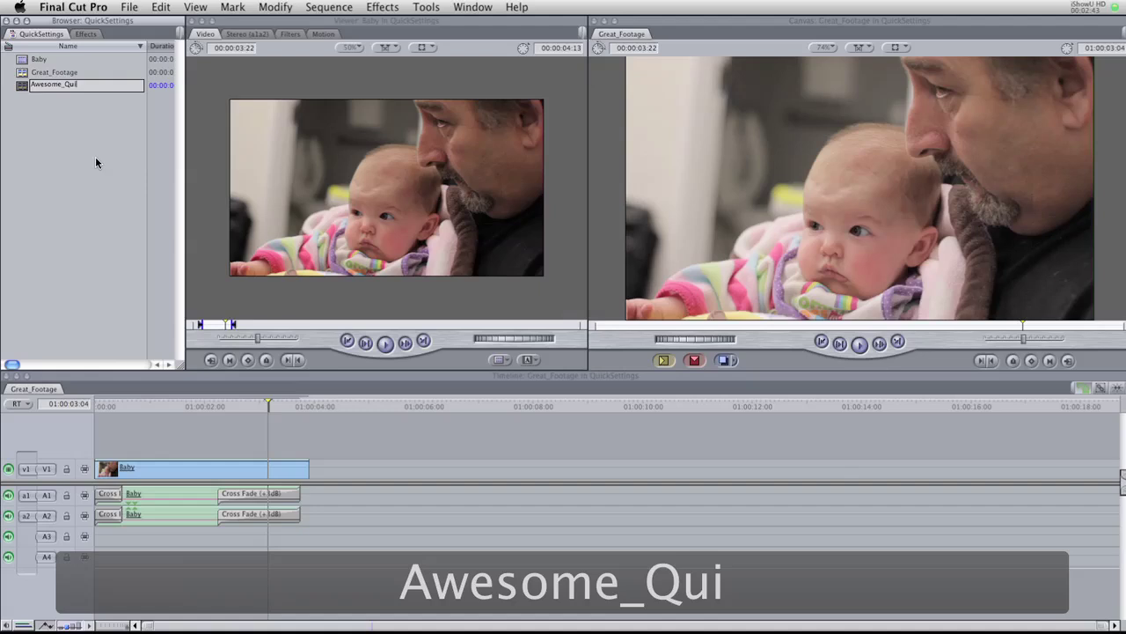
{"action": "type", "text": "ck_Tip"}
{"action": "key", "text": "Return"}
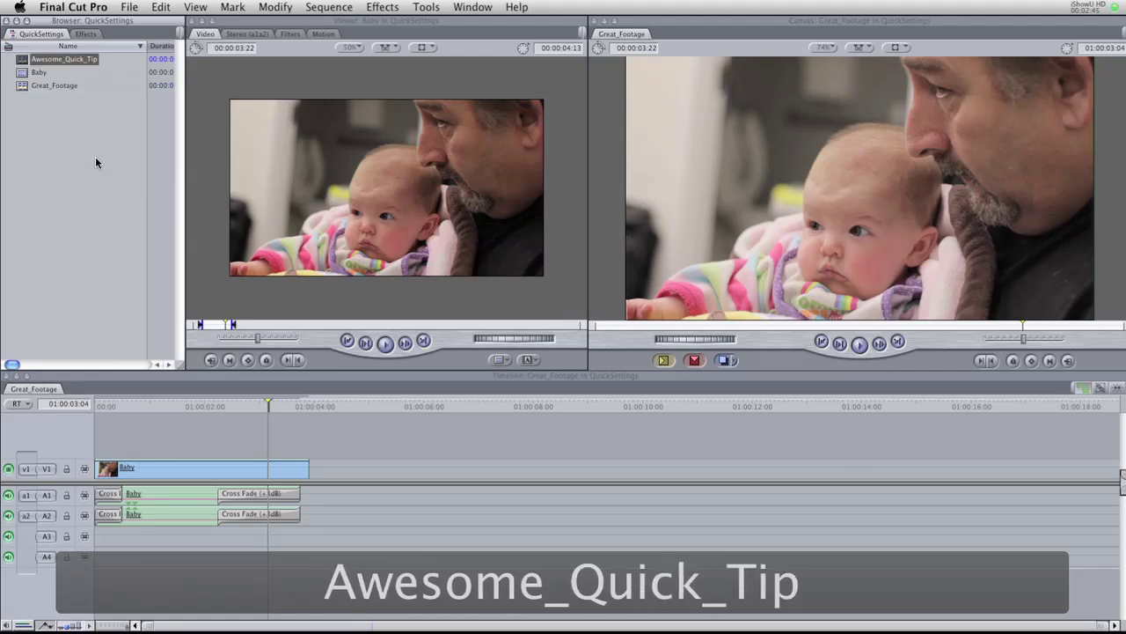
Step: Open Awesome_Quick_Tip and drag the Baby clip from the Browser into its empty timeline
{"action": "double_click", "coordinate": [22, 58]}
{"action": "left_click", "coordinate": [41, 389]}
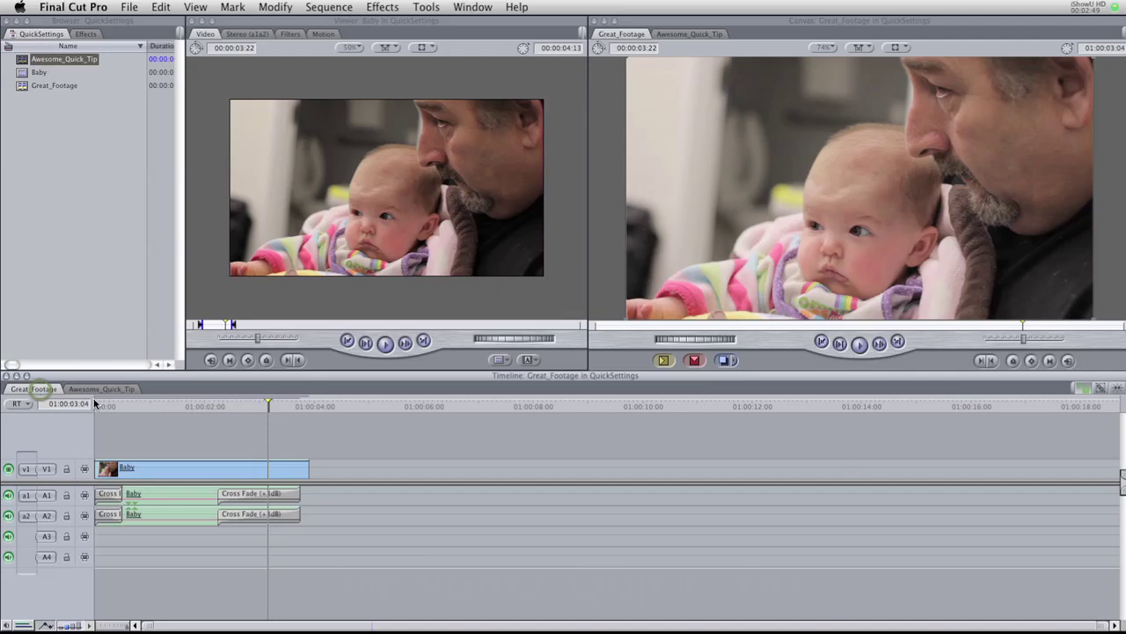
{"action": "left_click", "coordinate": [46, 231]}
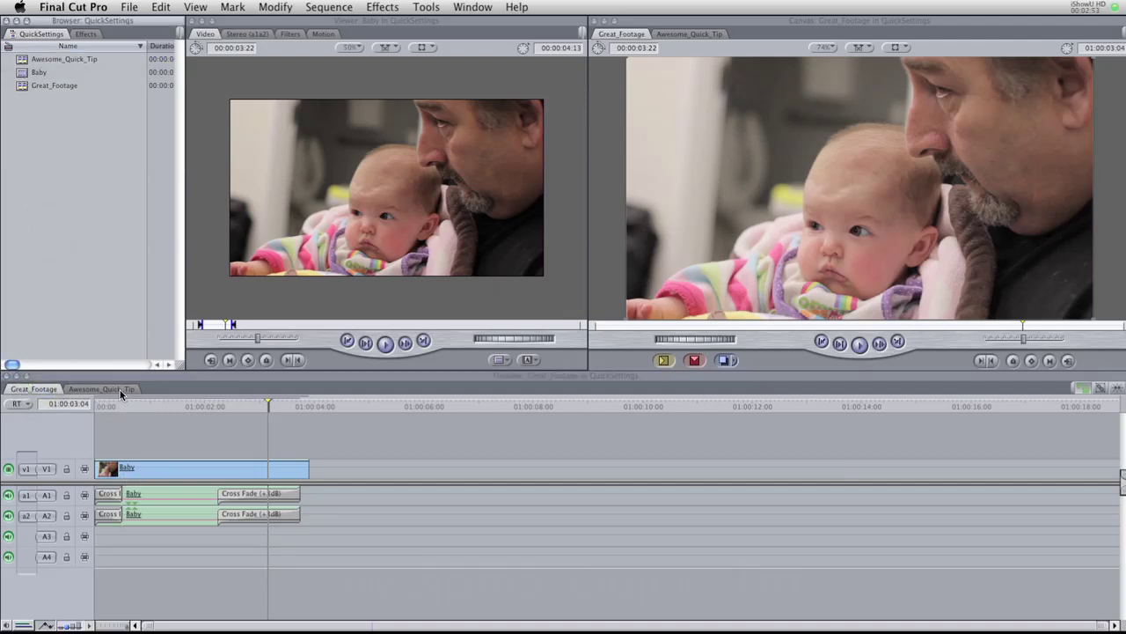
{"action": "left_click", "coordinate": [120, 389]}
{"action": "left_click_drag", "start_coordinate": [39, 72], "coordinate": [114, 467]}
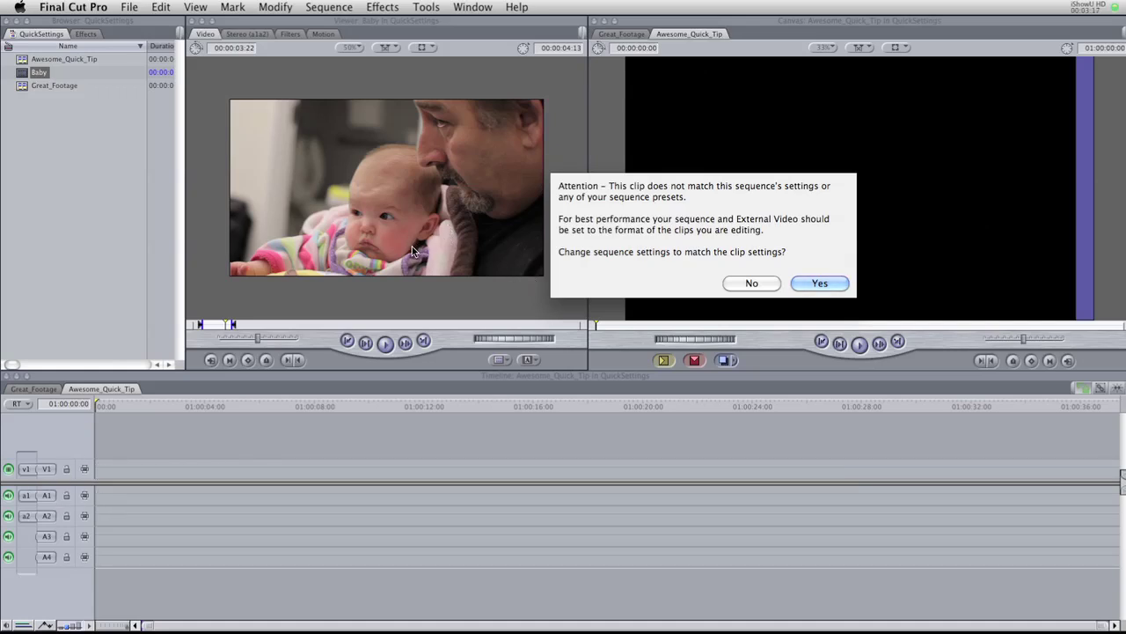
Step: Accept matching Awesome_Quick_Tip's settings to the Baby clip (854×480, 23.98)
{"action": "left_click", "coordinate": [835, 291]}
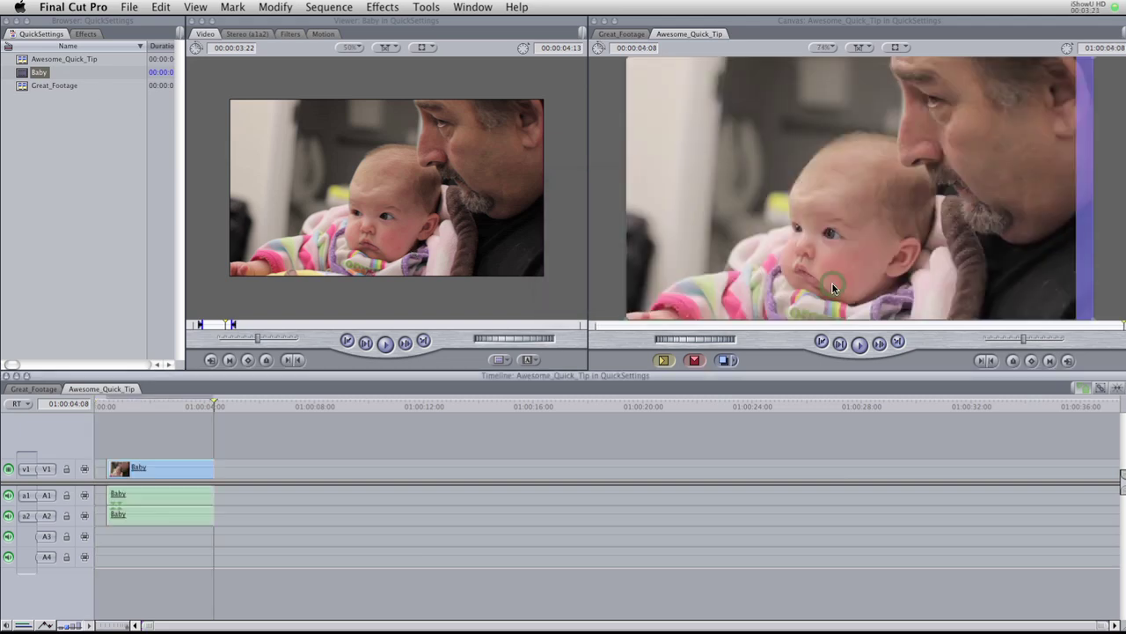
{"action": "left_click", "coordinate": [145, 402]}
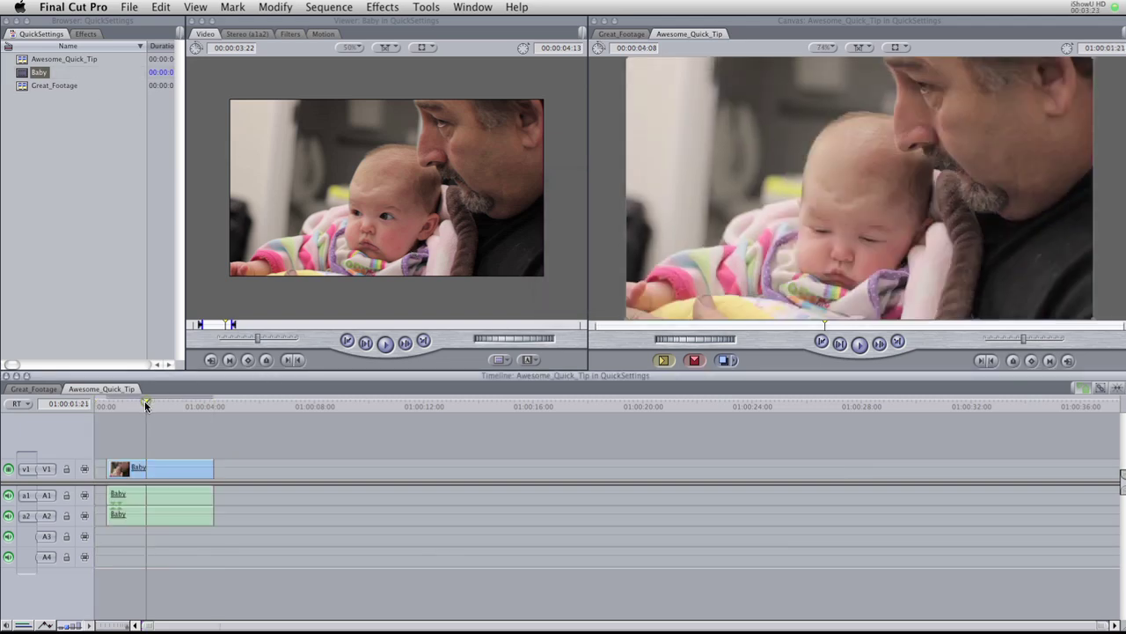
{"action": "left_click", "coordinate": [33, 388]}
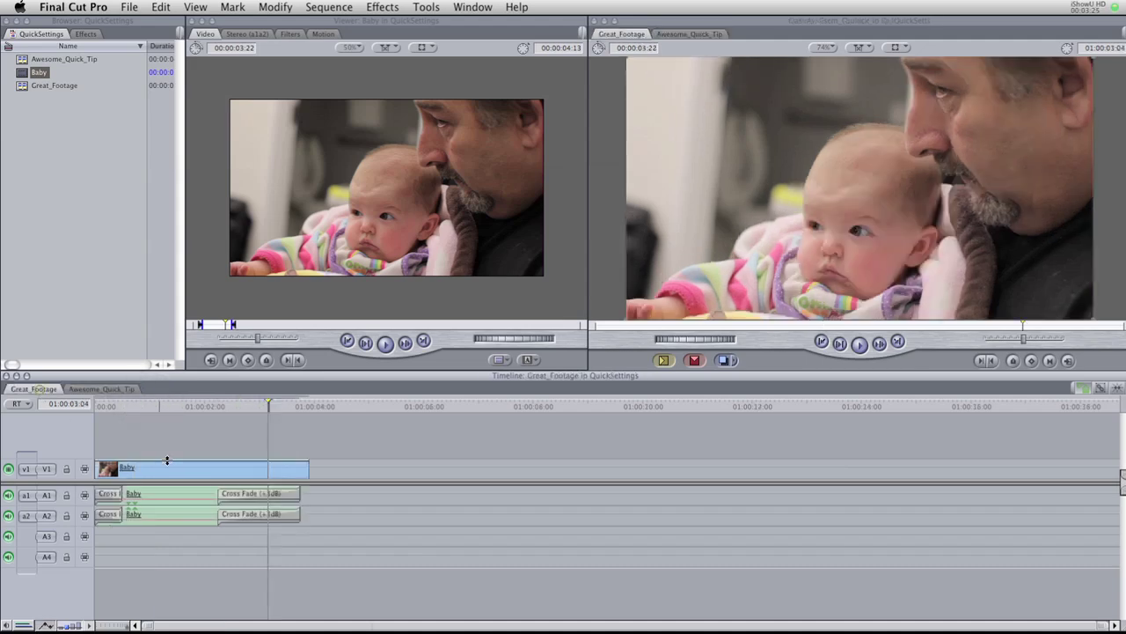
{"action": "left_click", "coordinate": [99, 388]}
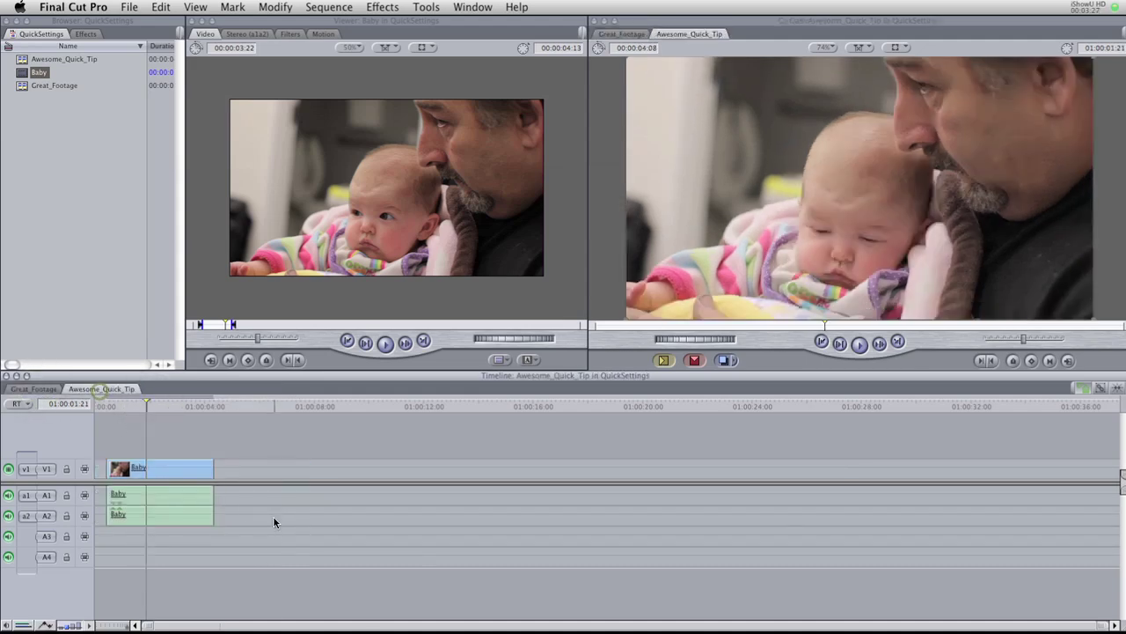
Step: Delete the Baby clips and confirm the 854x480 ProRes 422 (Proxy) sequence settings
{"action": "left_click_drag", "start_coordinate": [273, 516], "coordinate": [170, 462]}
{"action": "key", "text": "Delete"}
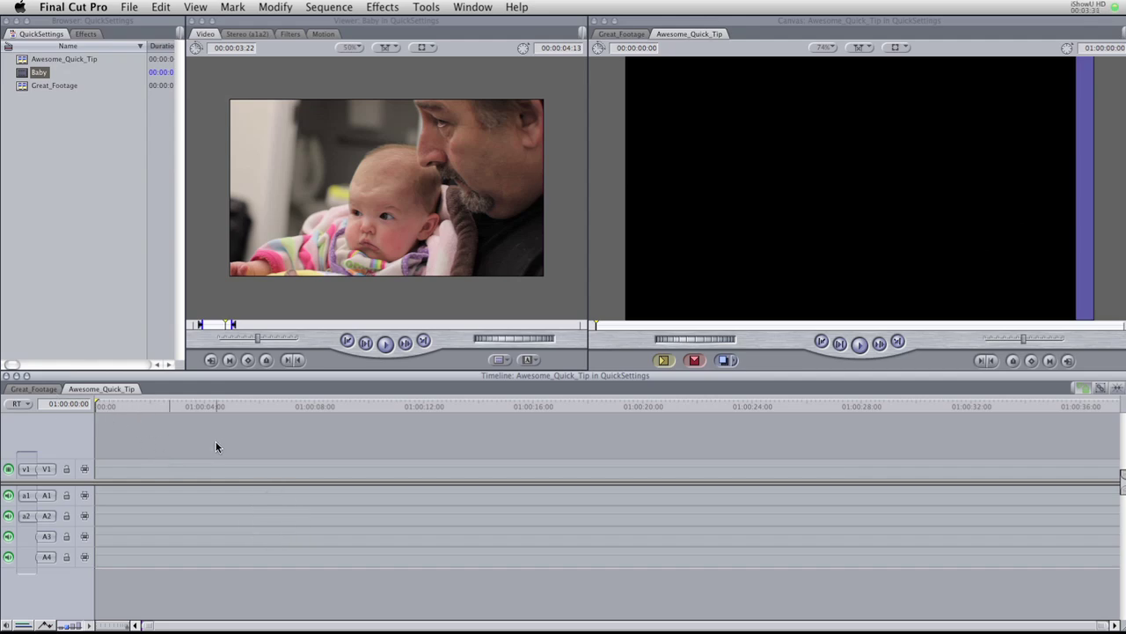
{"action": "left_click", "coordinate": [328, 7]}
{"action": "left_click", "coordinate": [345, 74]}
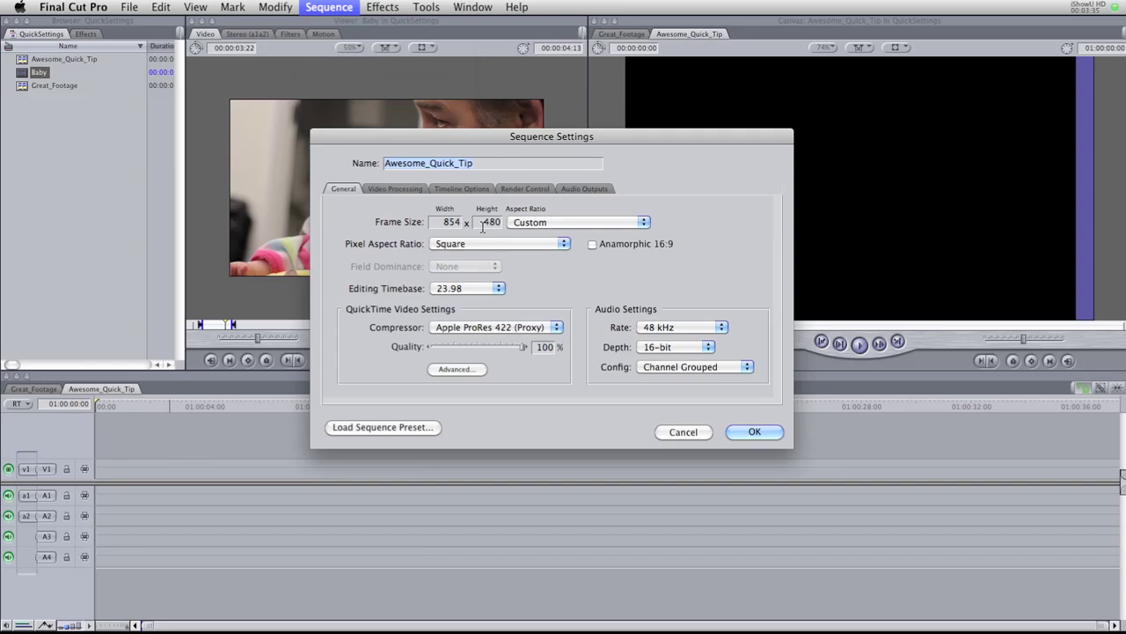
{"action": "left_click", "coordinate": [754, 431]}
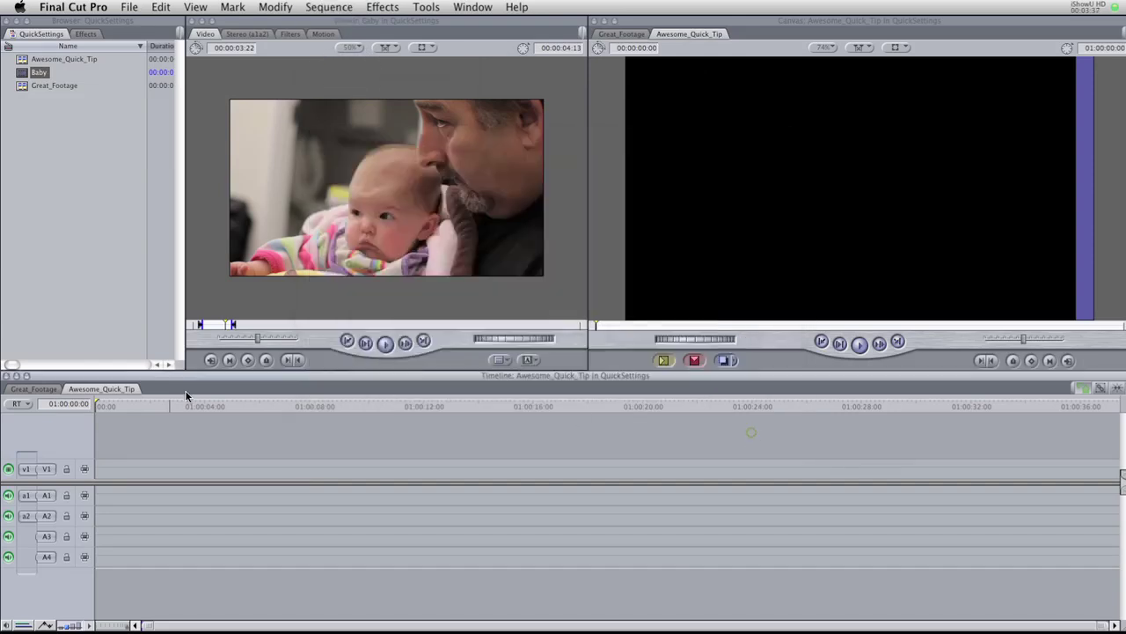
Step: Copy the Baby clips from Great_Footage and paste them near the start of Awesome_Quick_Tip
{"action": "left_click", "coordinate": [43, 390]}
{"action": "left_click", "coordinate": [366, 528]}
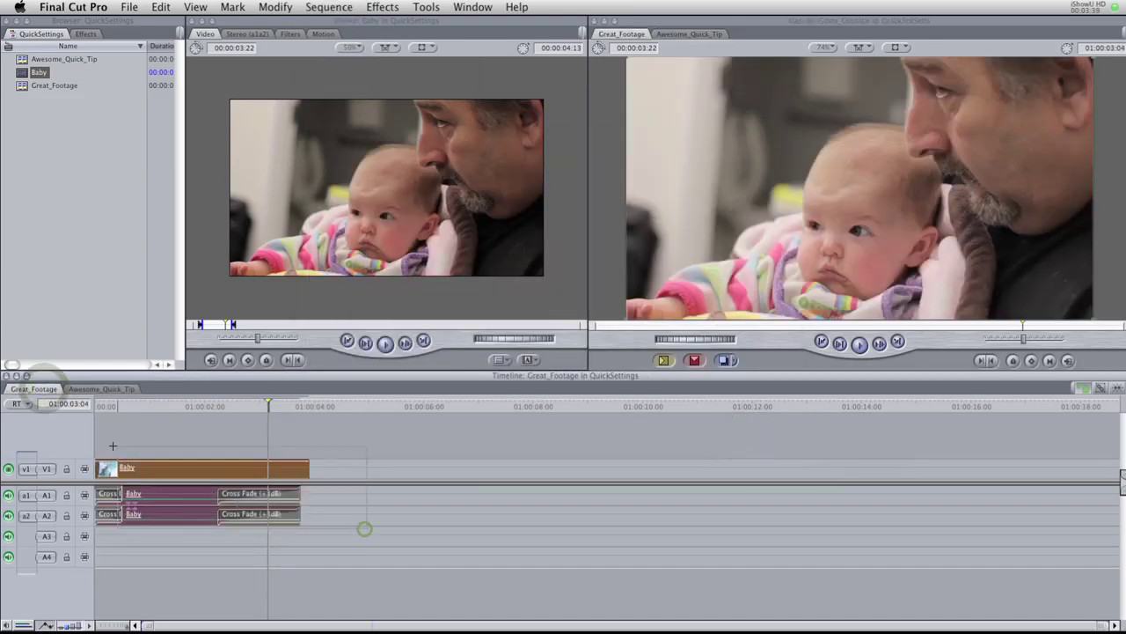
{"action": "key", "text": "super+c"}
{"action": "left_click", "coordinate": [117, 406]}
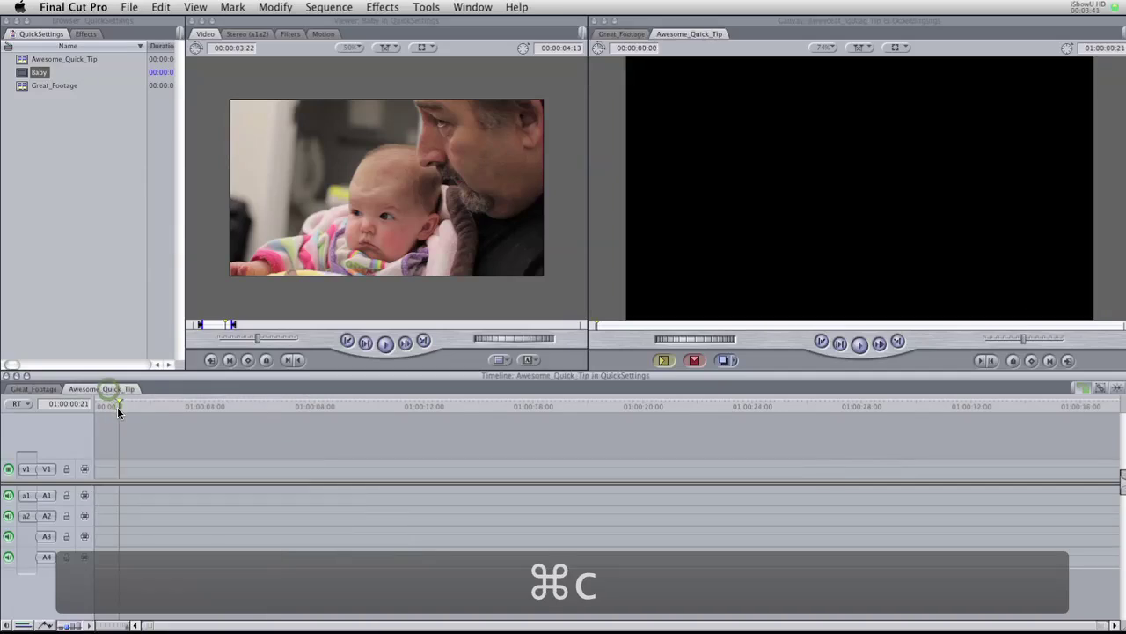
{"action": "key", "text": "super+v"}
{"action": "left_click", "coordinate": [277, 442]}
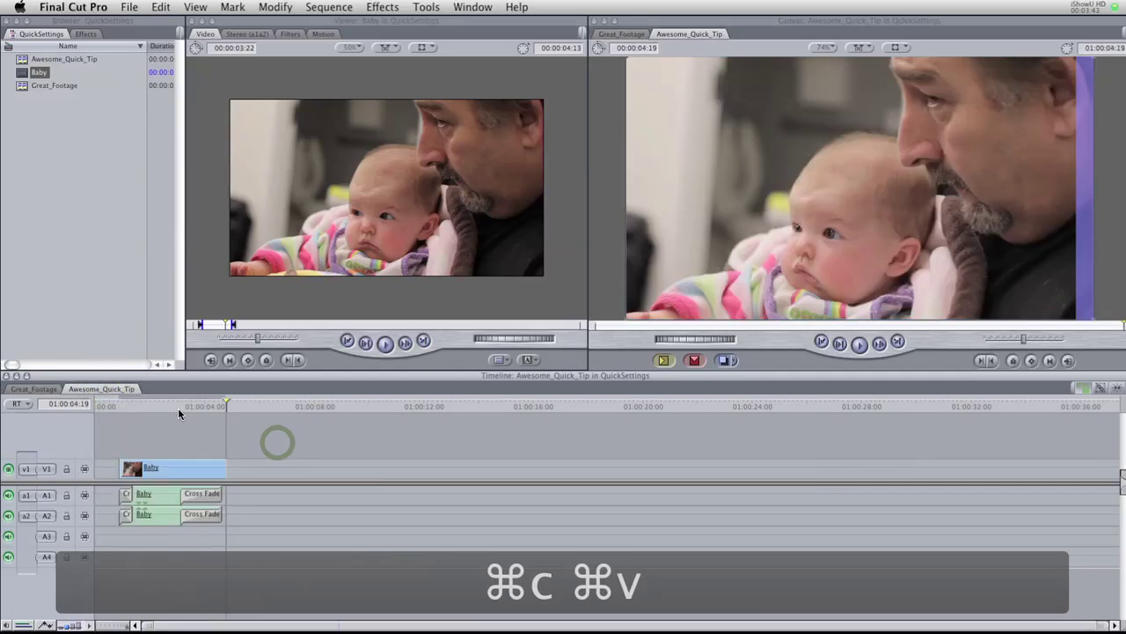
Step: Compare both sequences at 01:00:03:06, ending back in Awesome_Quick_Tip
{"action": "left_click", "coordinate": [72, 205]}
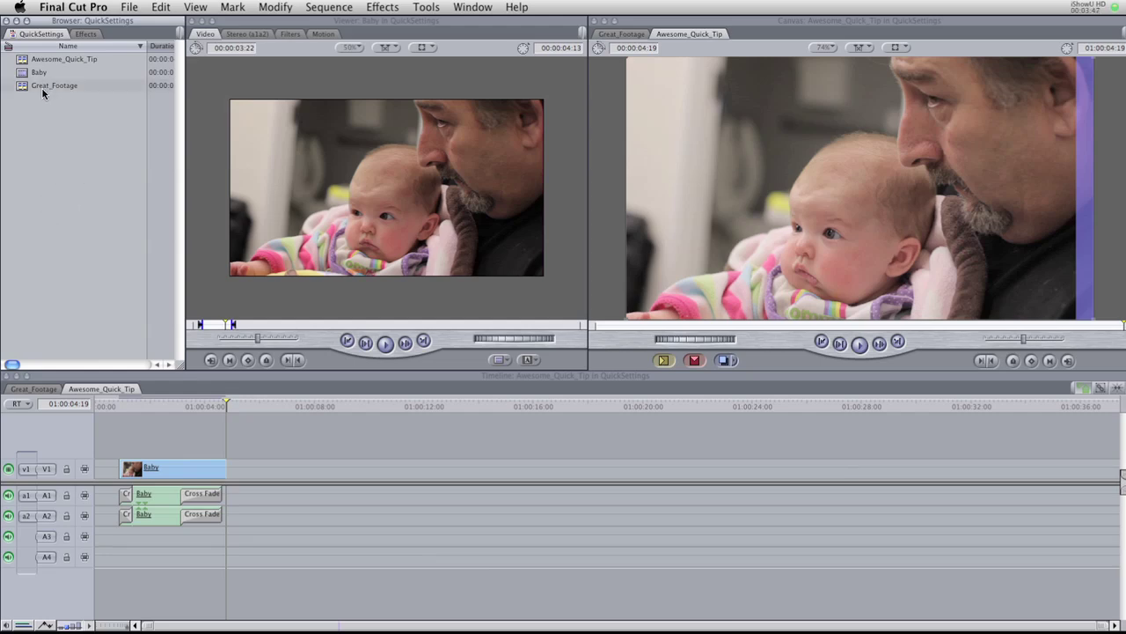
{"action": "left_click", "coordinate": [182, 407]}
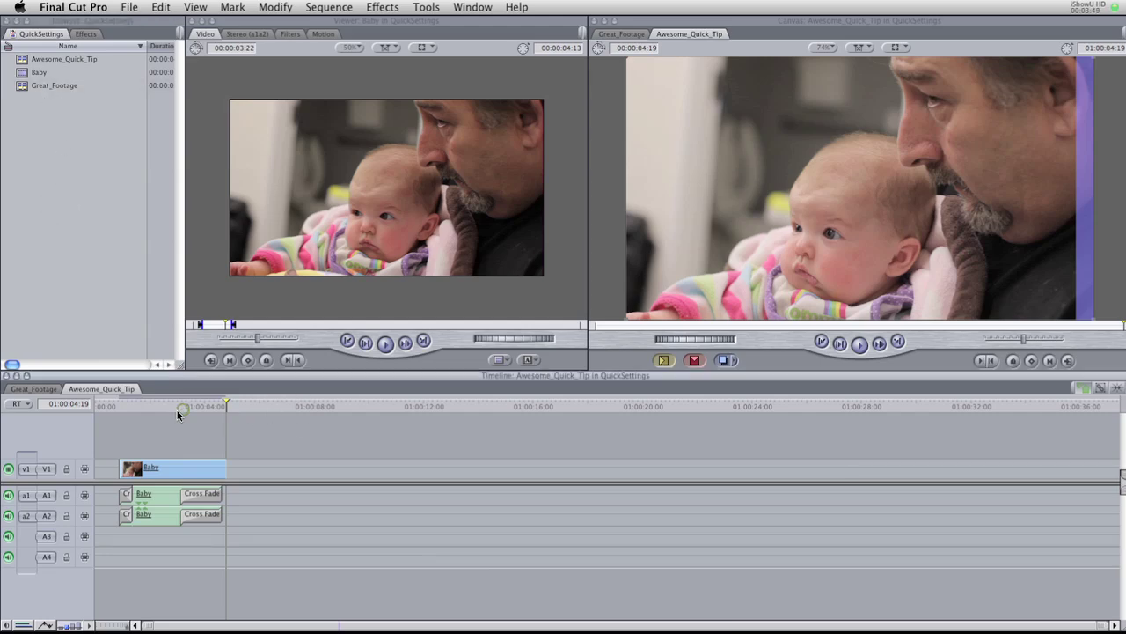
{"action": "left_click", "coordinate": [53, 390]}
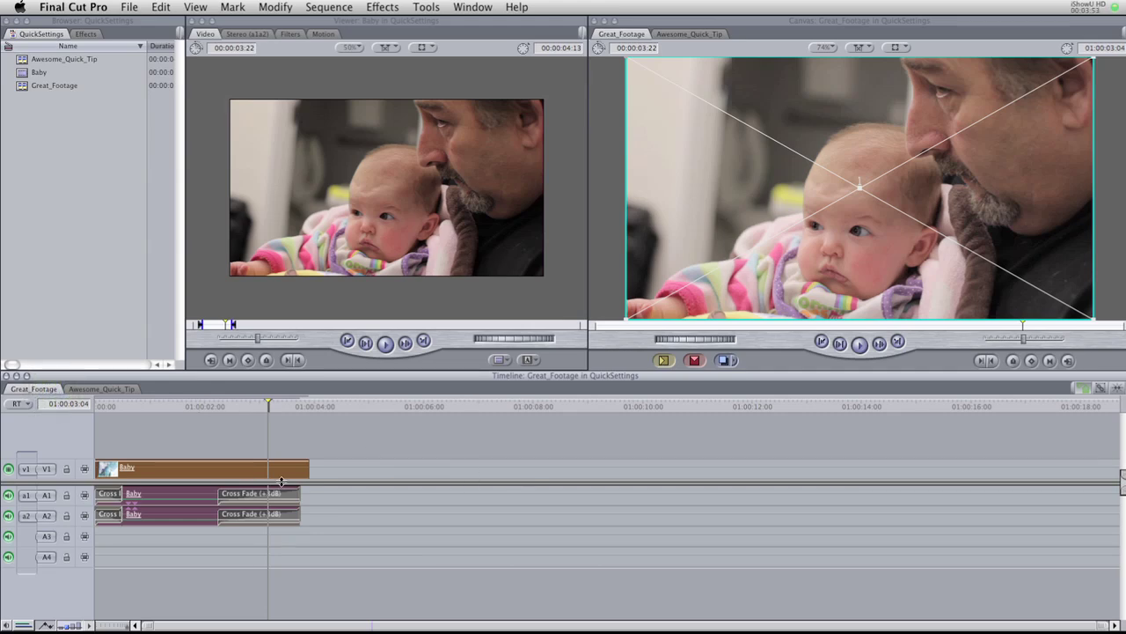
{"action": "left_click", "coordinate": [287, 423]}
{"action": "left_click", "coordinate": [271, 406]}
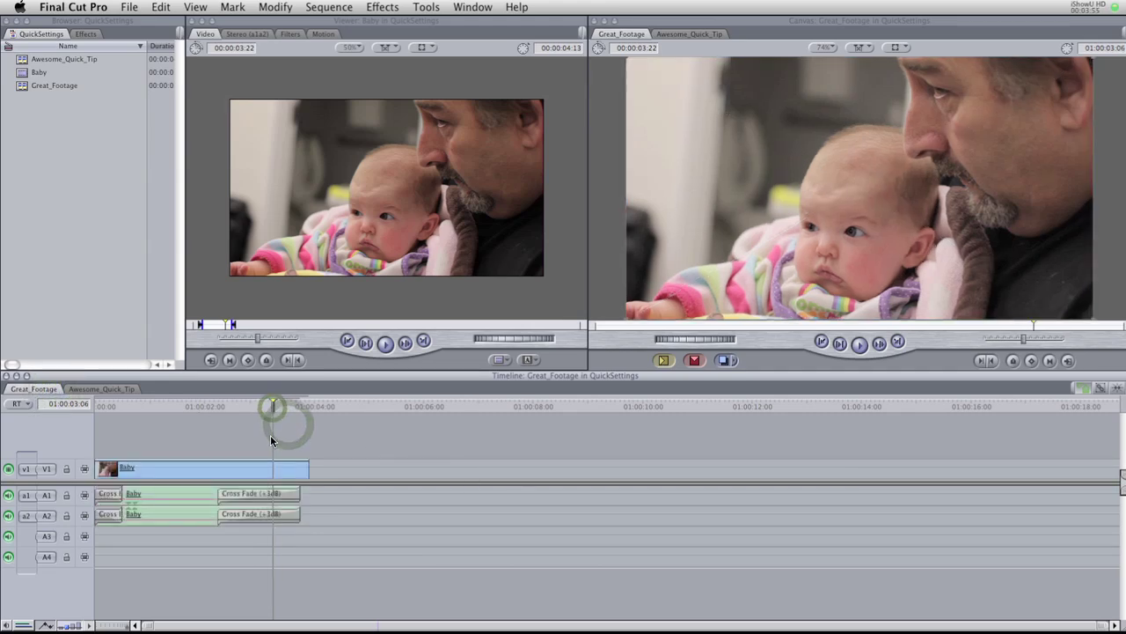
{"action": "left_click", "coordinate": [127, 390]}
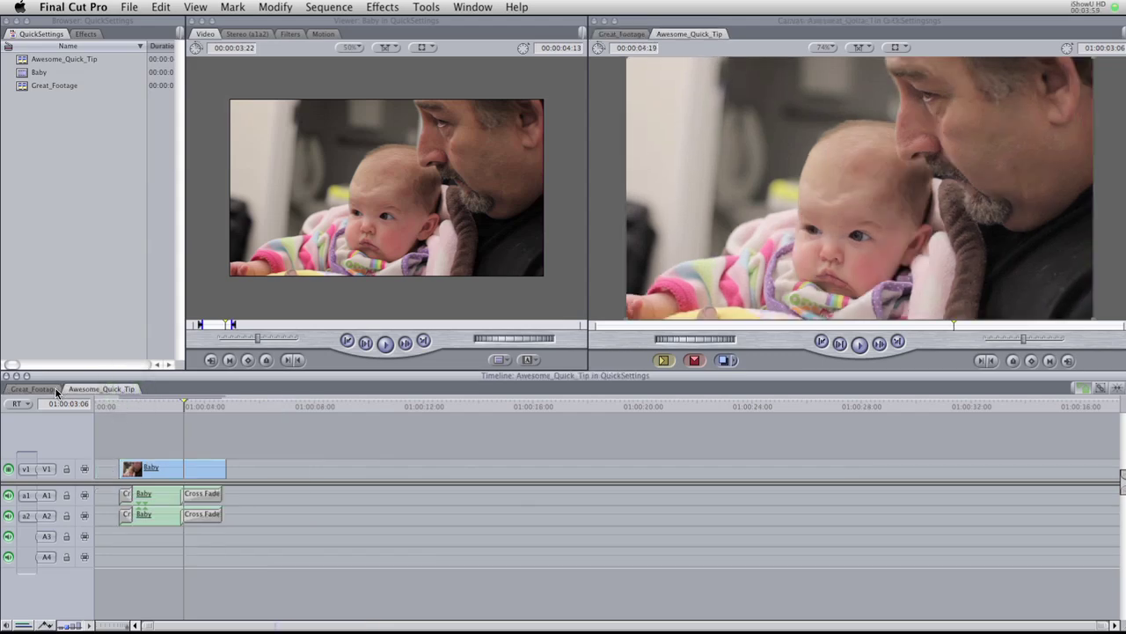
Step: Check the 854x480 ProRes 422 (Proxy) settings, then delete the pasted Baby clips and cross fades
{"action": "left_click", "coordinate": [330, 7]}
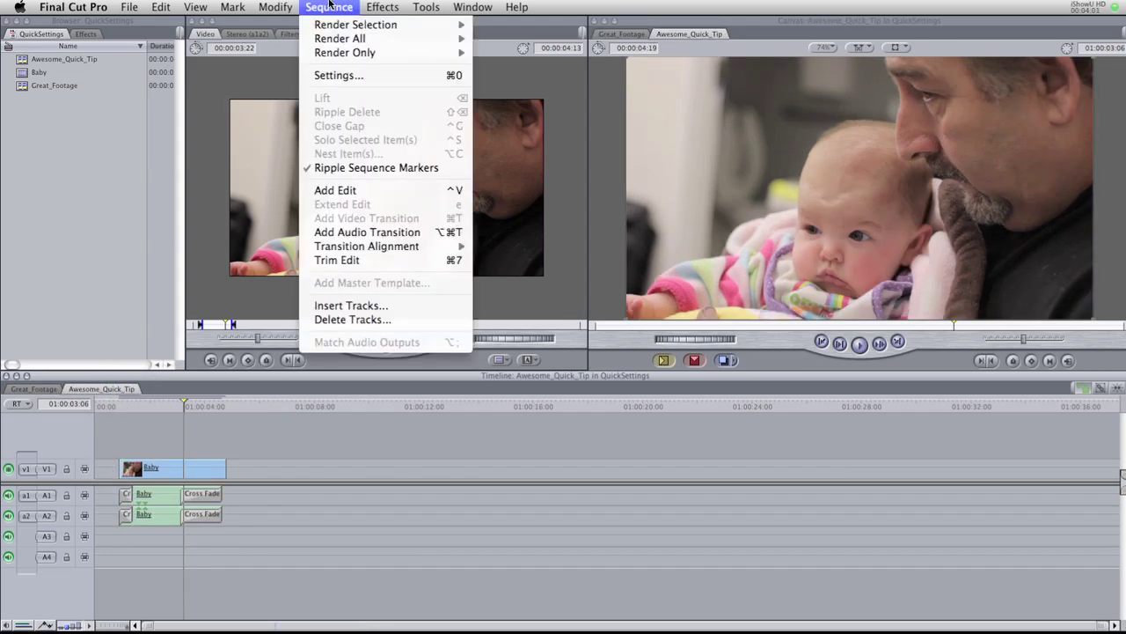
{"action": "left_click", "coordinate": [350, 76]}
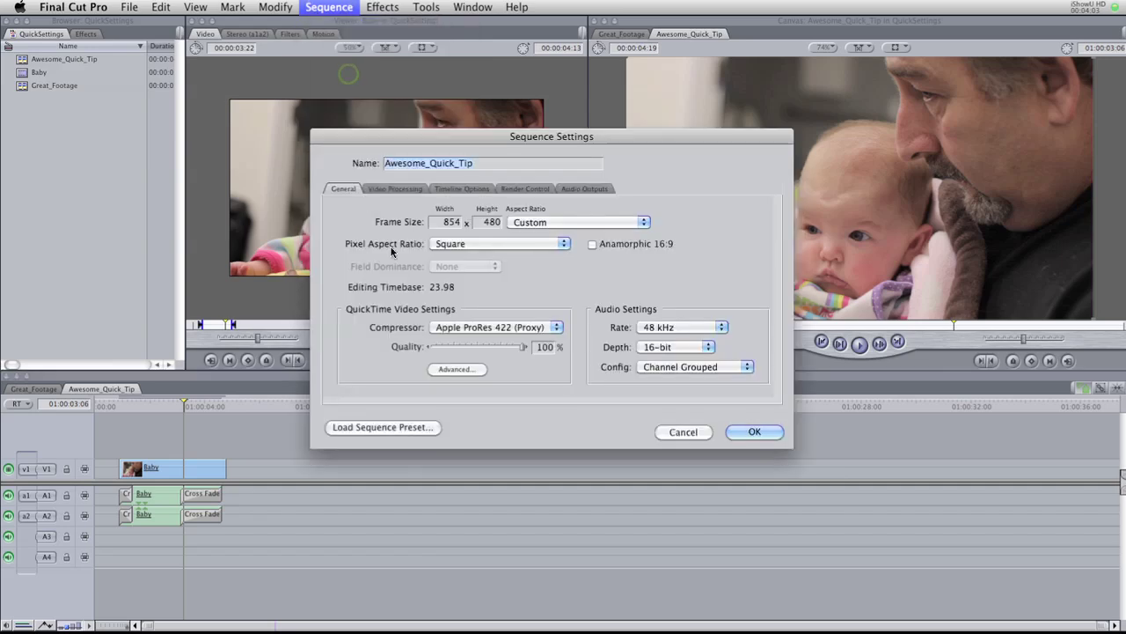
{"action": "left_click", "coordinate": [751, 432]}
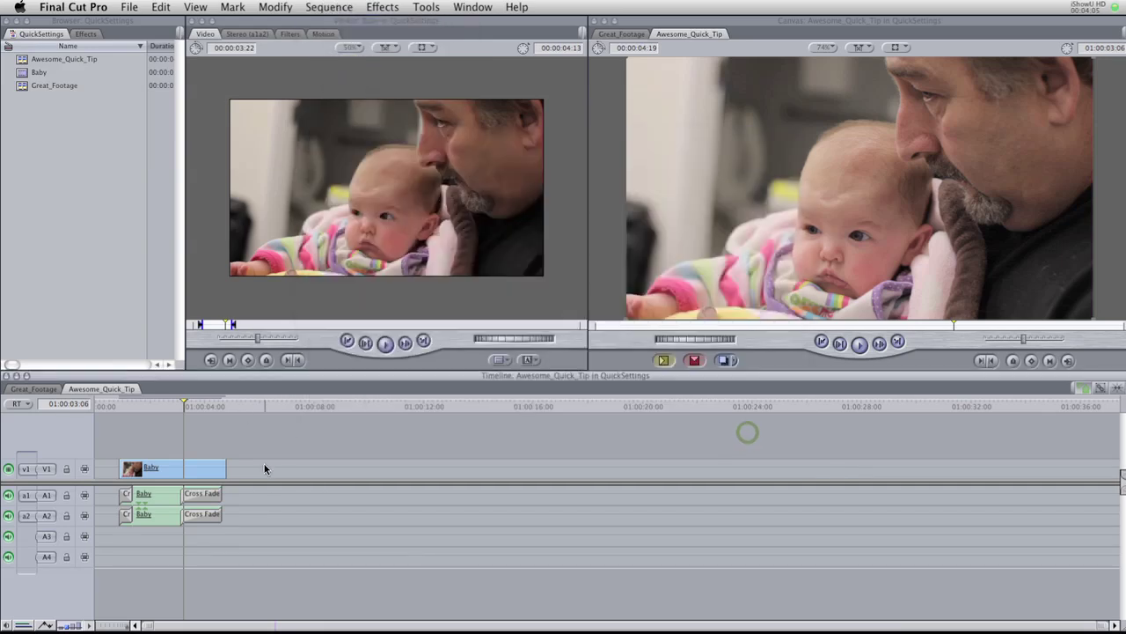
{"action": "left_click_drag", "start_coordinate": [267, 513], "coordinate": [119, 465]}
{"action": "key", "text": "Delete"}
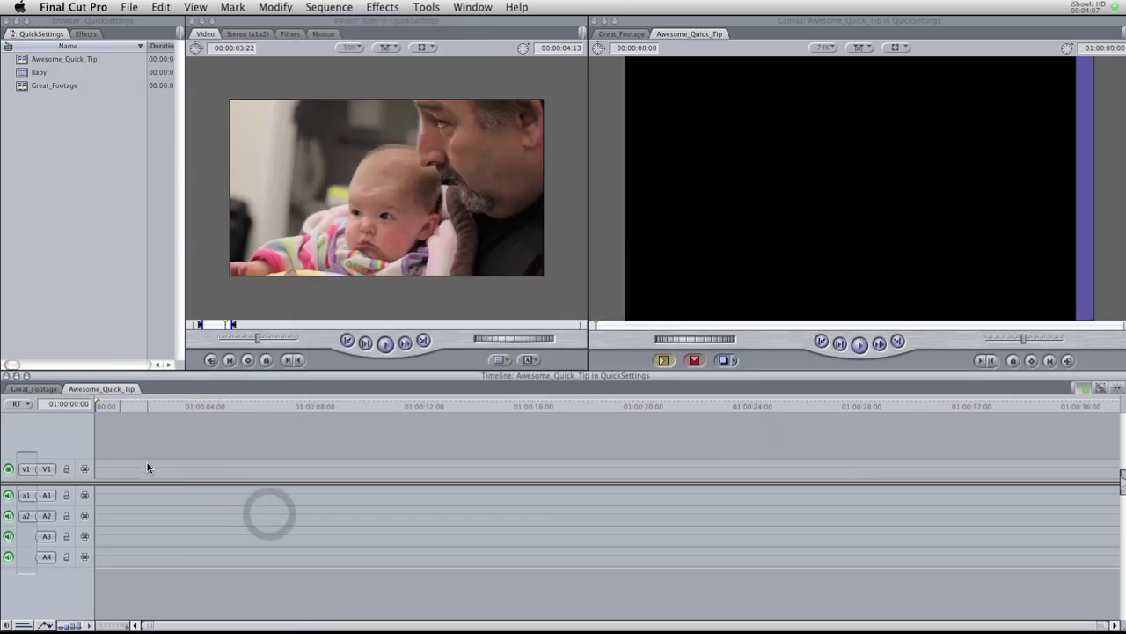